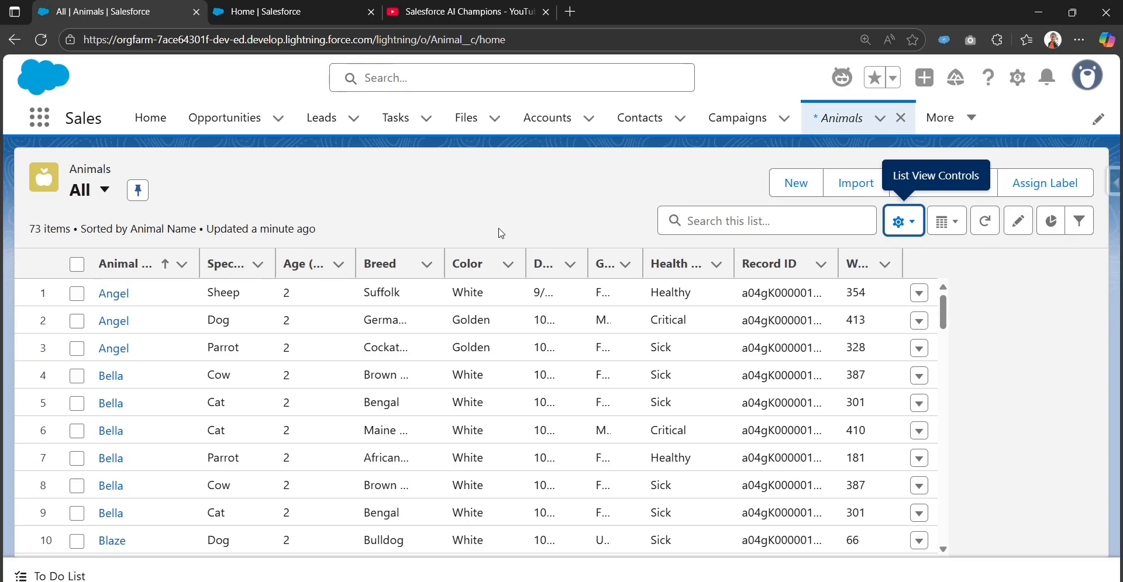
- Open Salesforce Inspector's Data Export for the Animal__c object and add the Name and Species__c fields to the query
click(1114, 182)
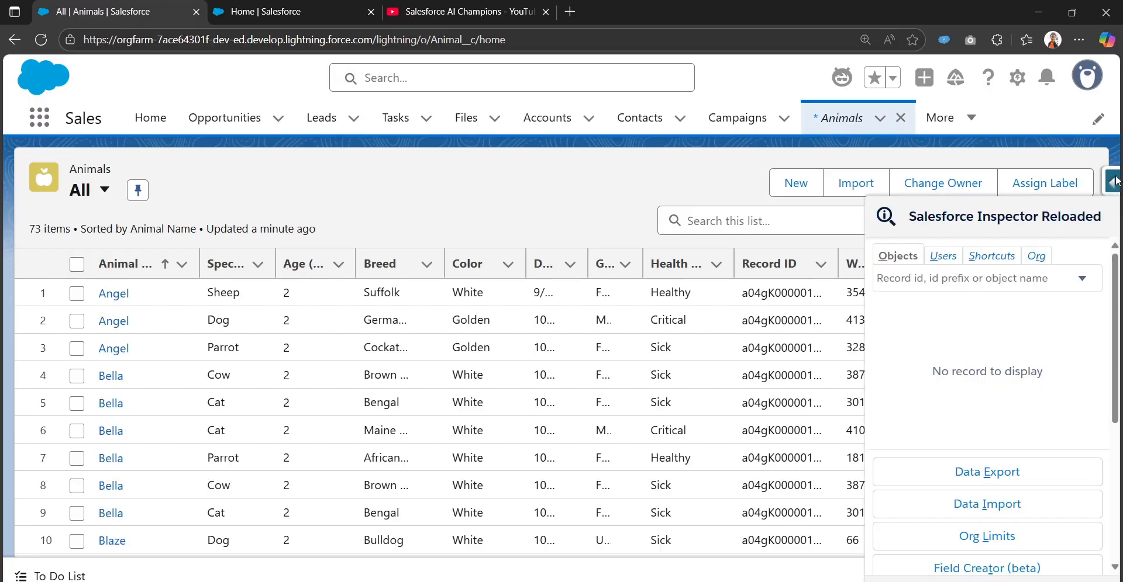
click(1001, 477)
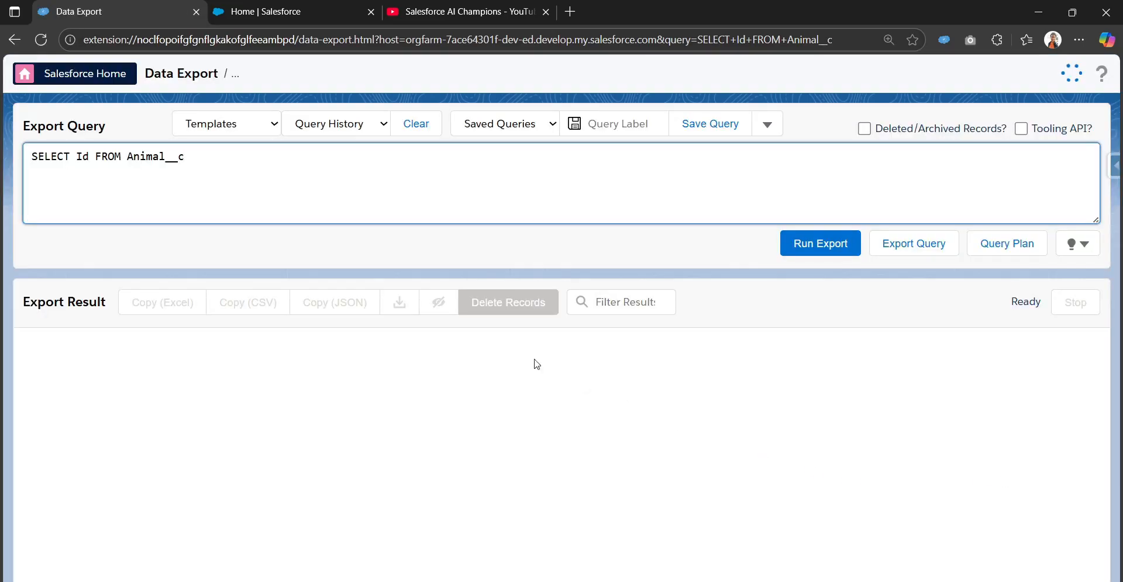
click(91, 158)
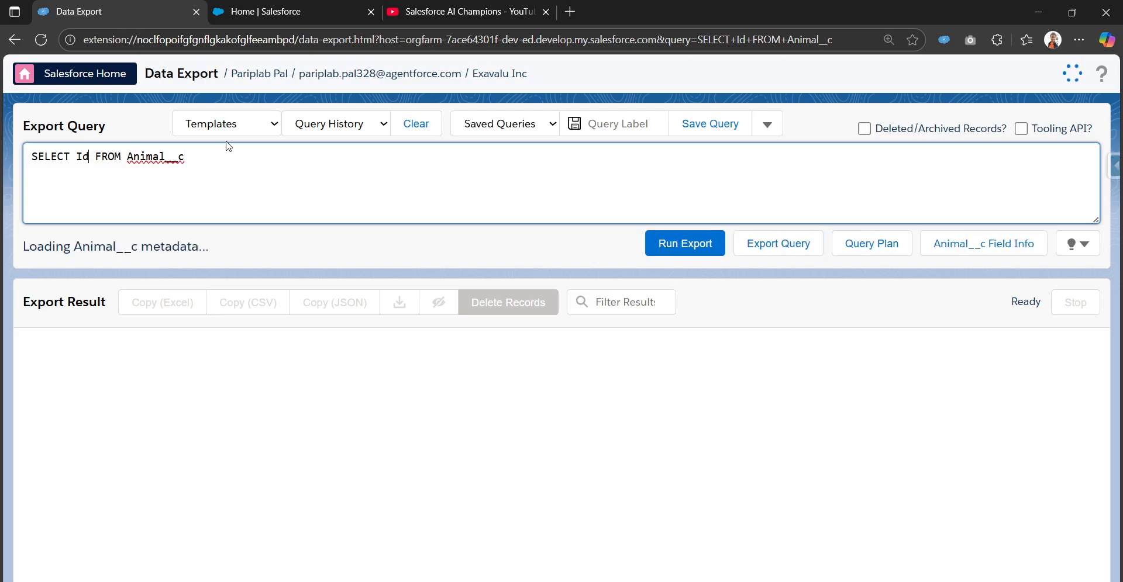
text(,Name)
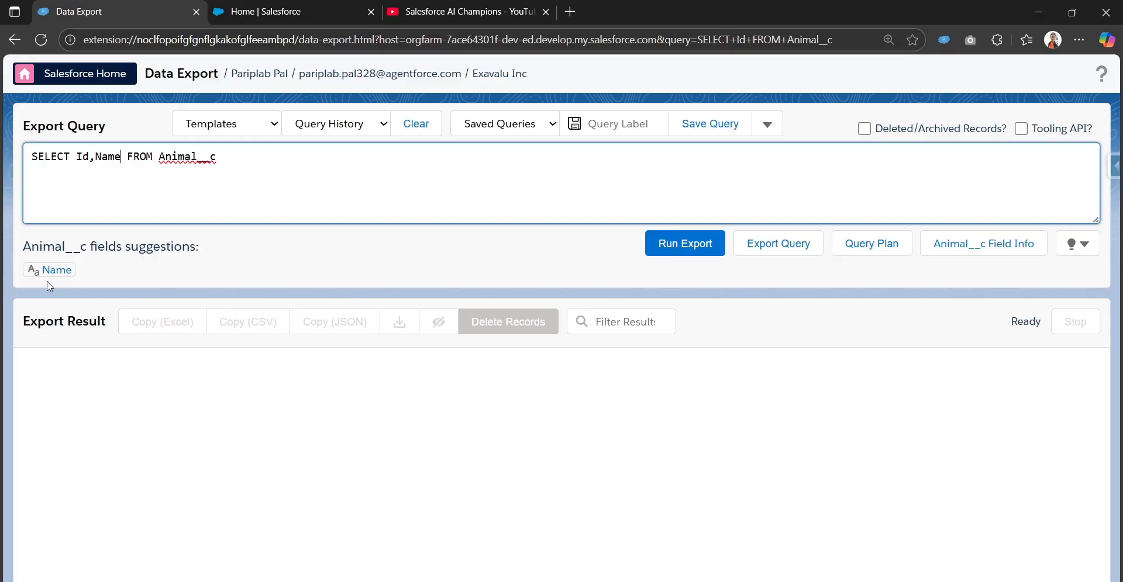
click(55, 270)
text(spe)
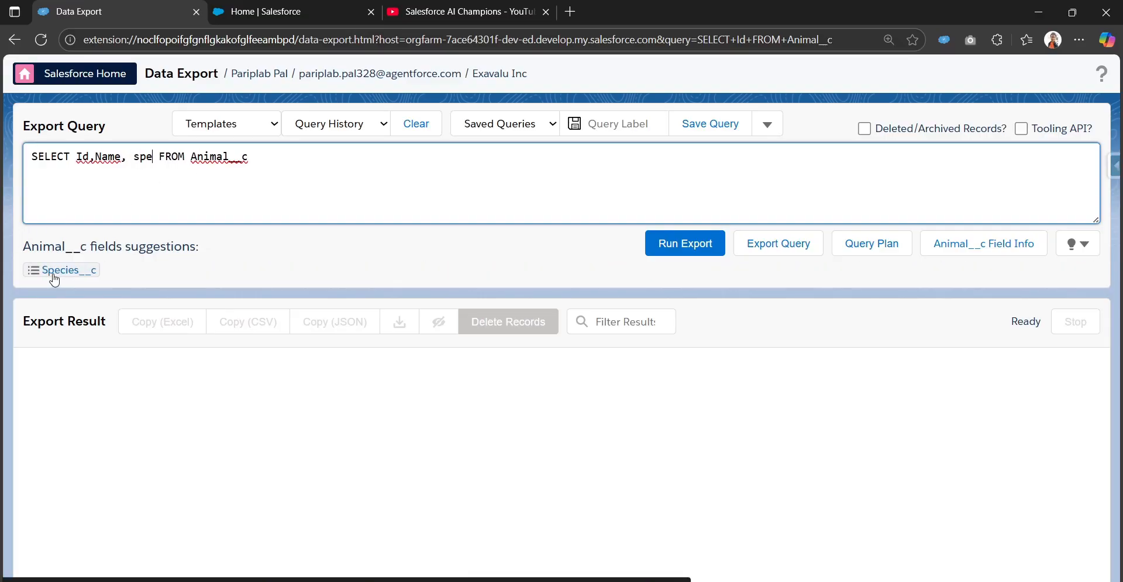
click(54, 270)
- Add the Breed__c, Adopted__c and Date_of_Birth__c fields to the Animal__c query and run the export
text(,)
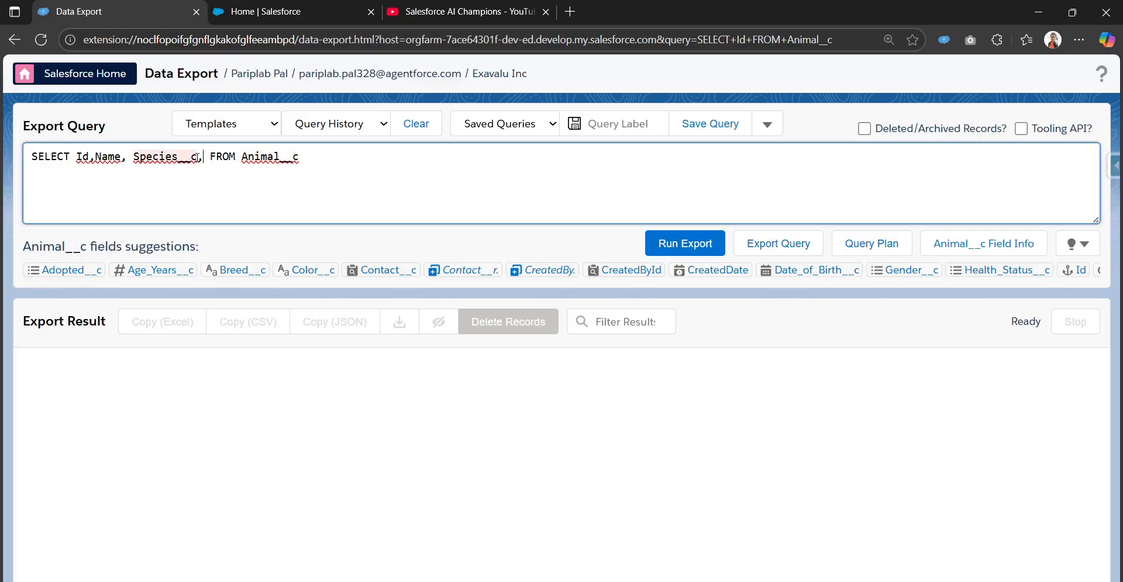
click(229, 270)
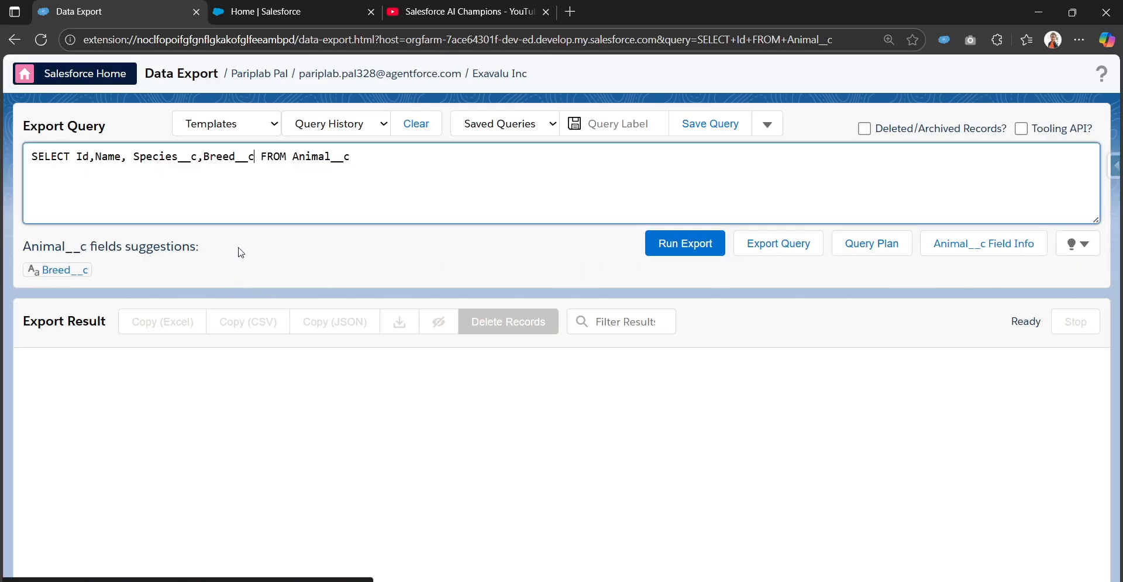
text(,)
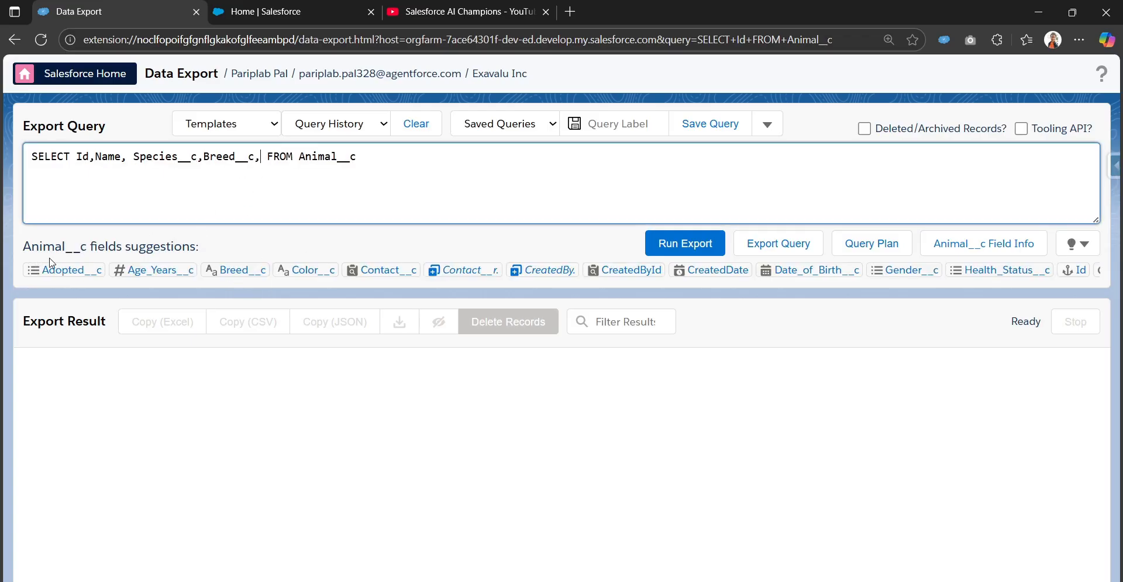
click(88, 270)
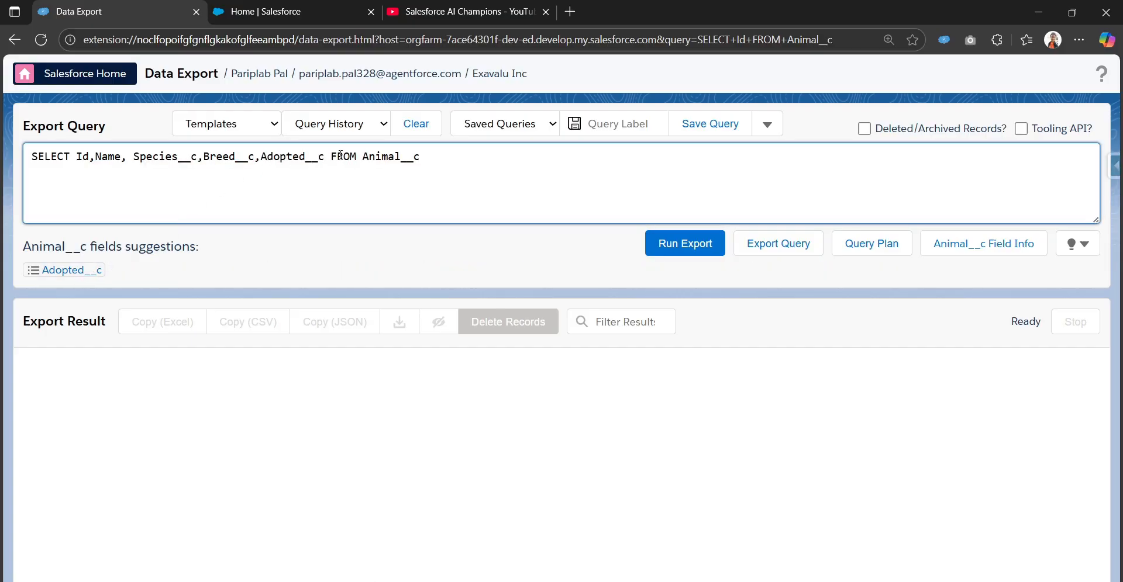
text(,dat)
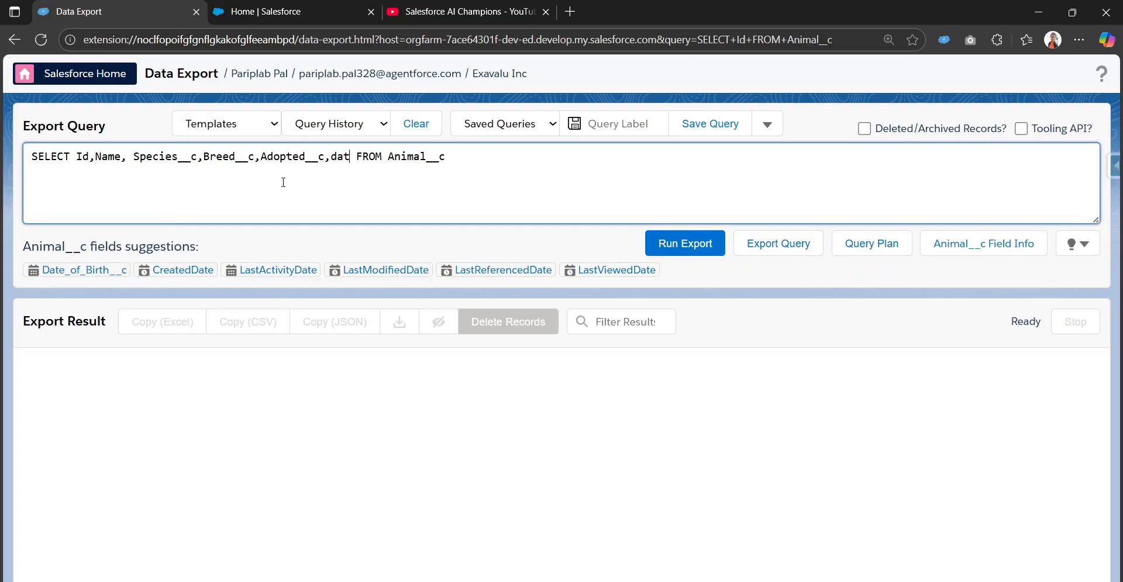
click(71, 278)
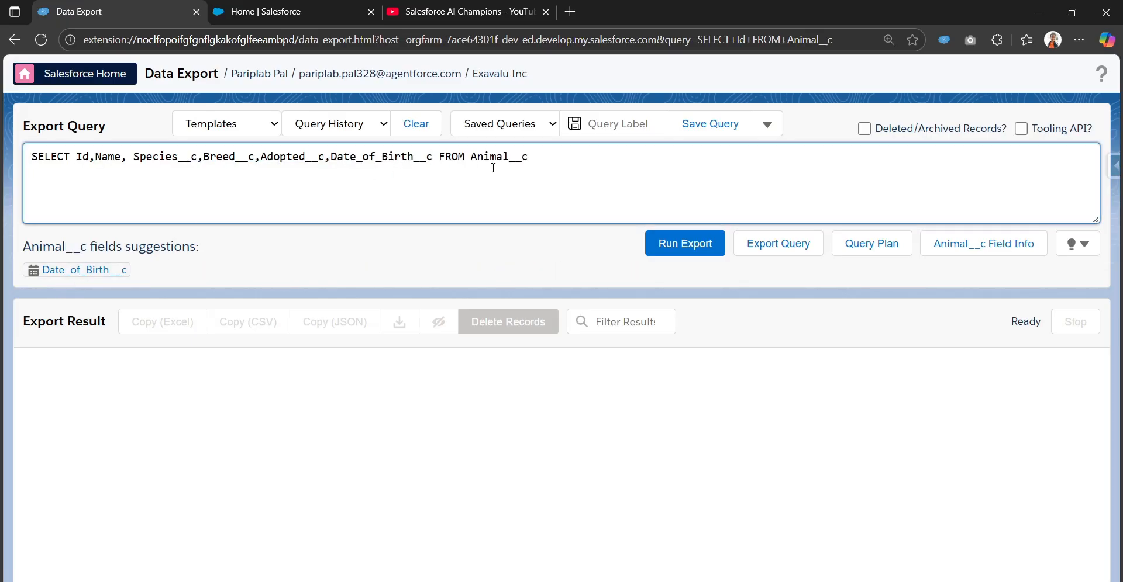
click(662, 245)
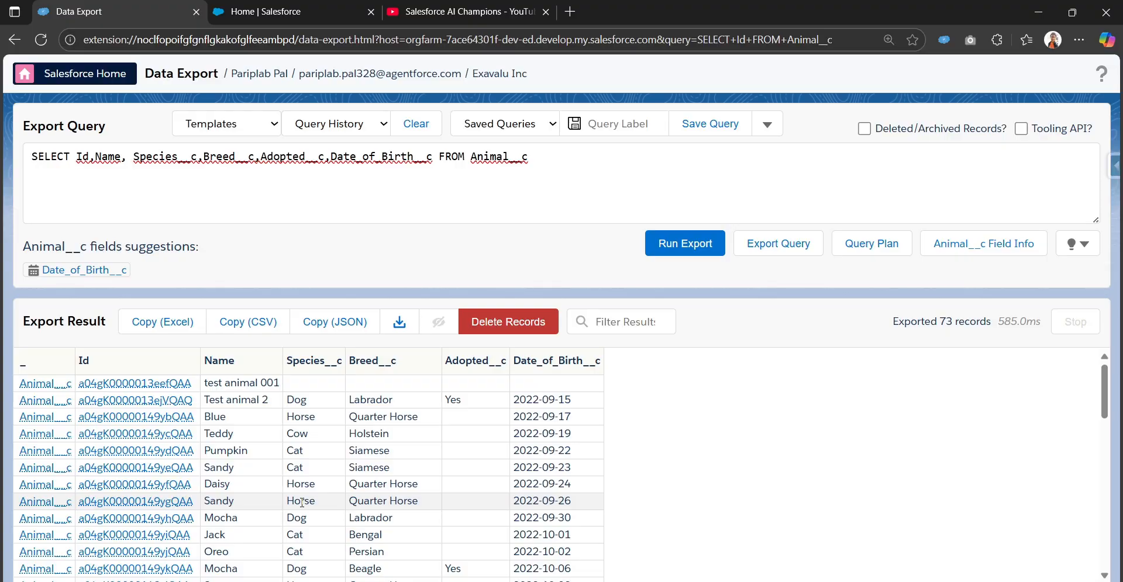
- Filter the query with WHERE Species__c ='Rabbit' and run the export again
scroll(301, 503, down, 7)
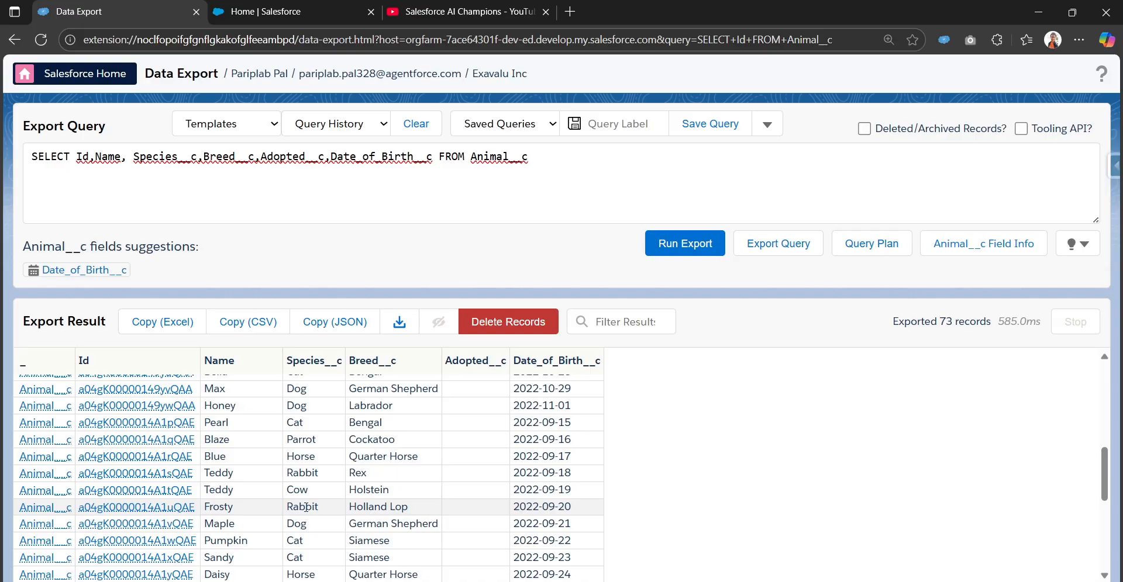
double_click(305, 506)
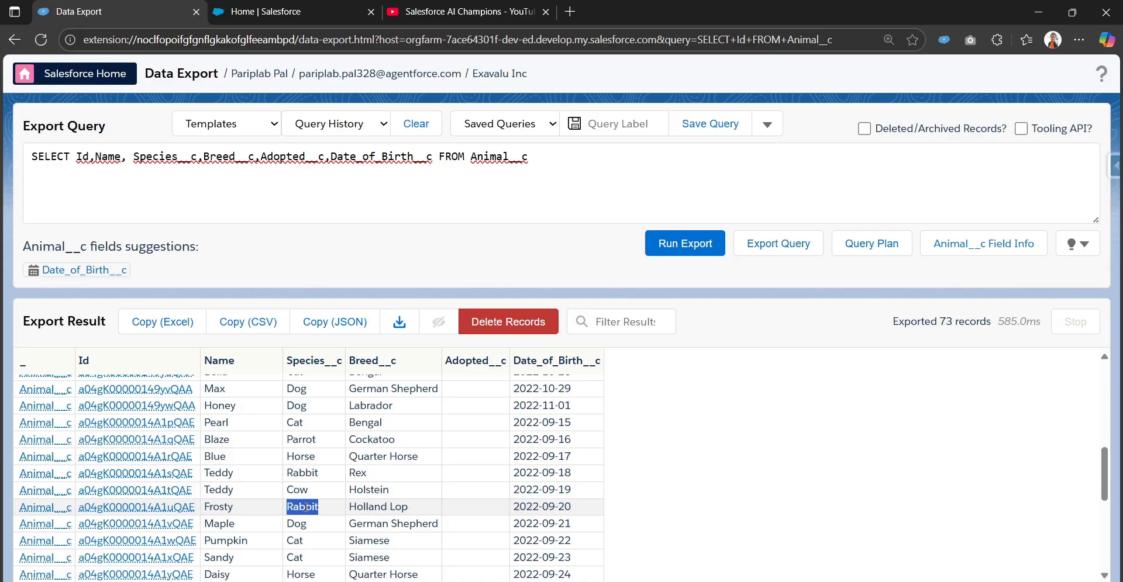
click(583, 151)
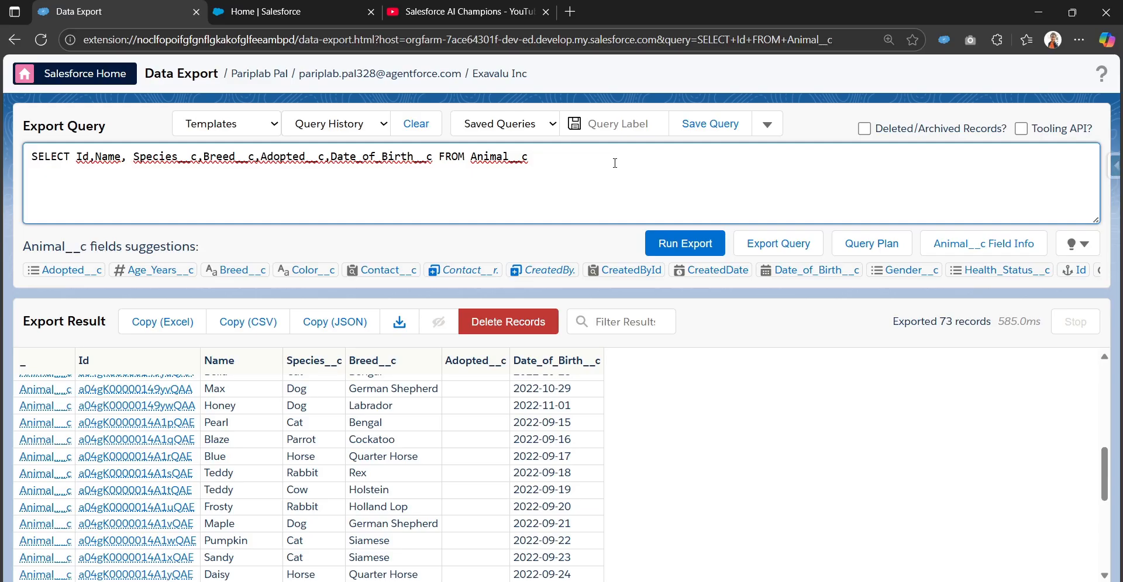
text(WHERE sp)
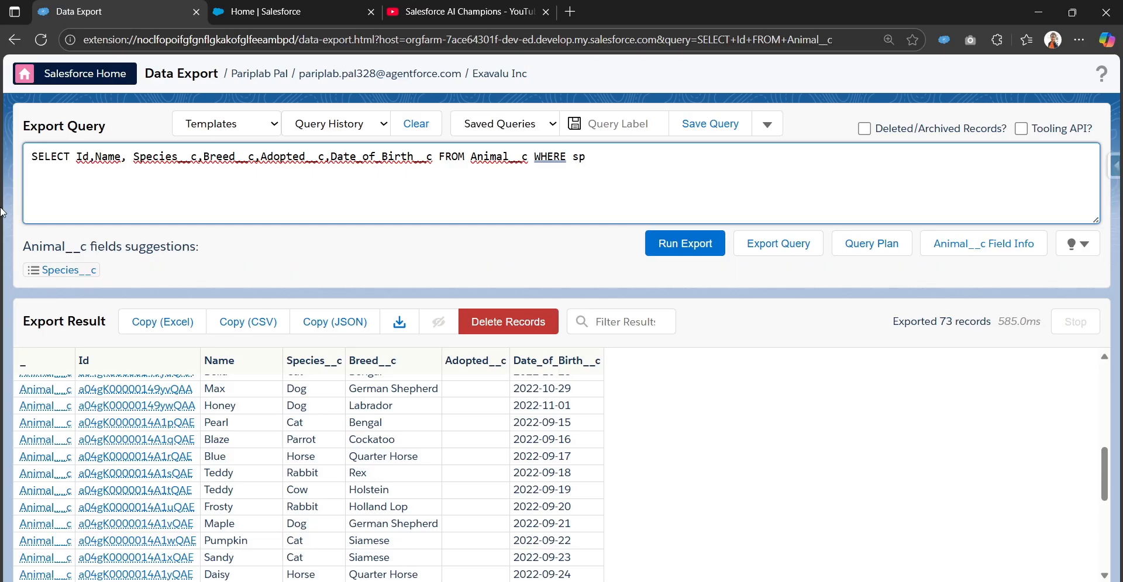
click(75, 276)
text(='Rabbit)
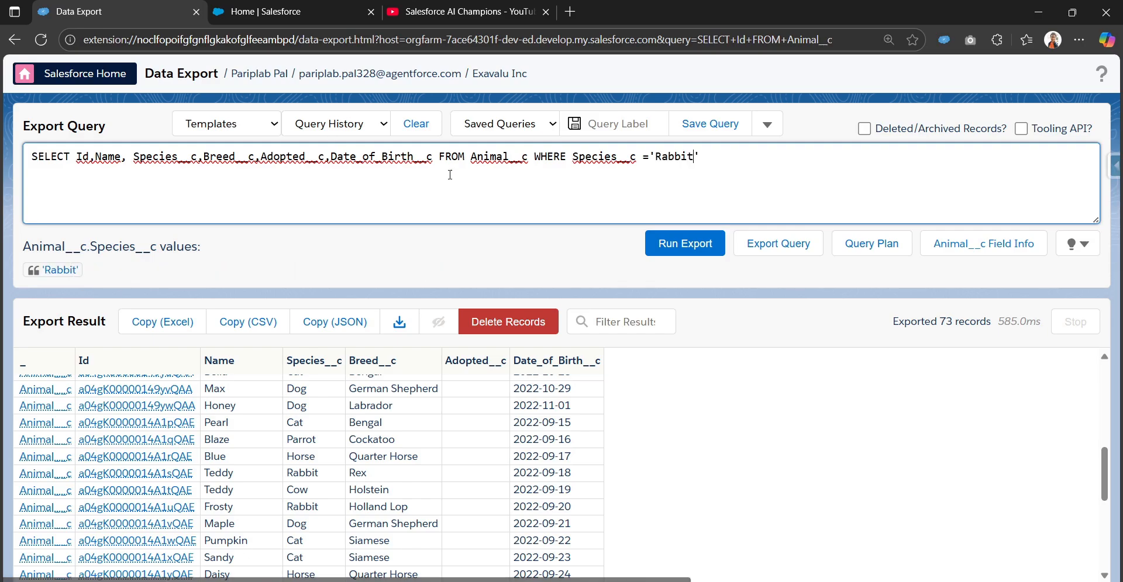
click(671, 249)
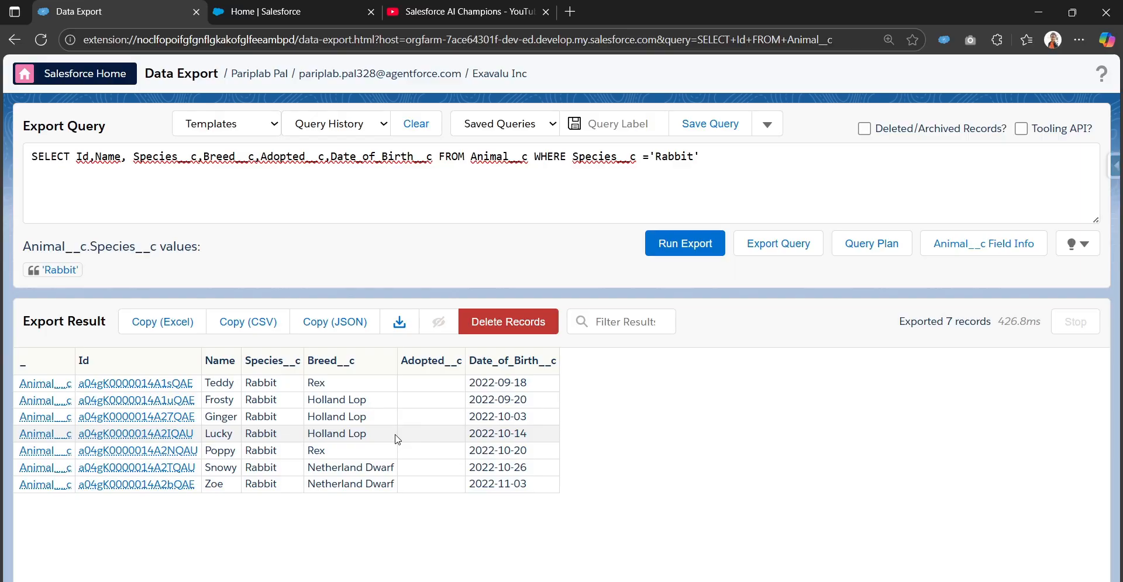
drag(943, 321, 996, 323)
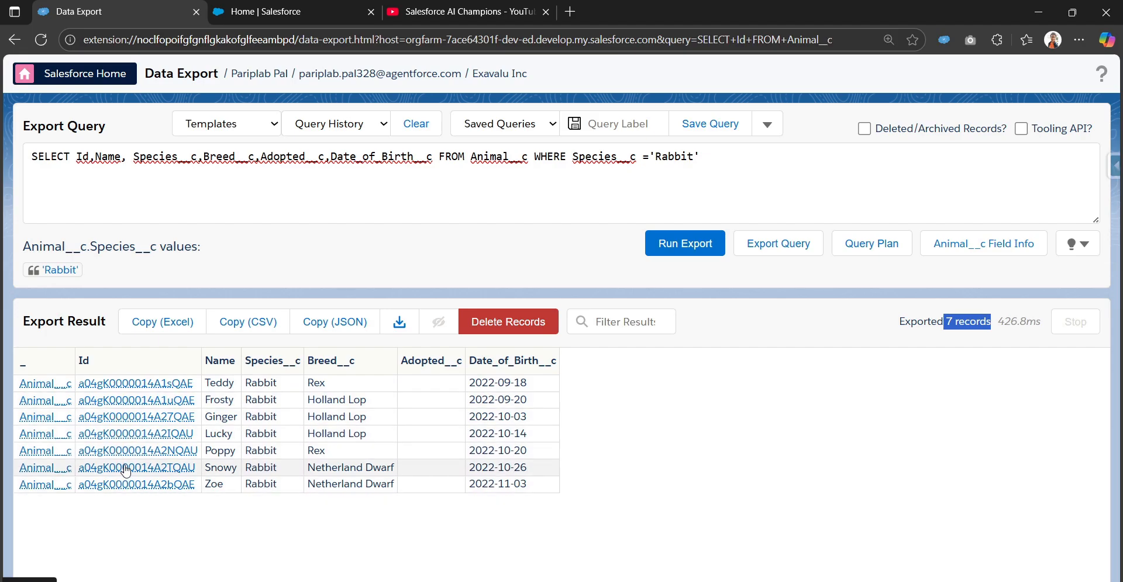
drag(92, 362, 80, 361)
click(104, 364)
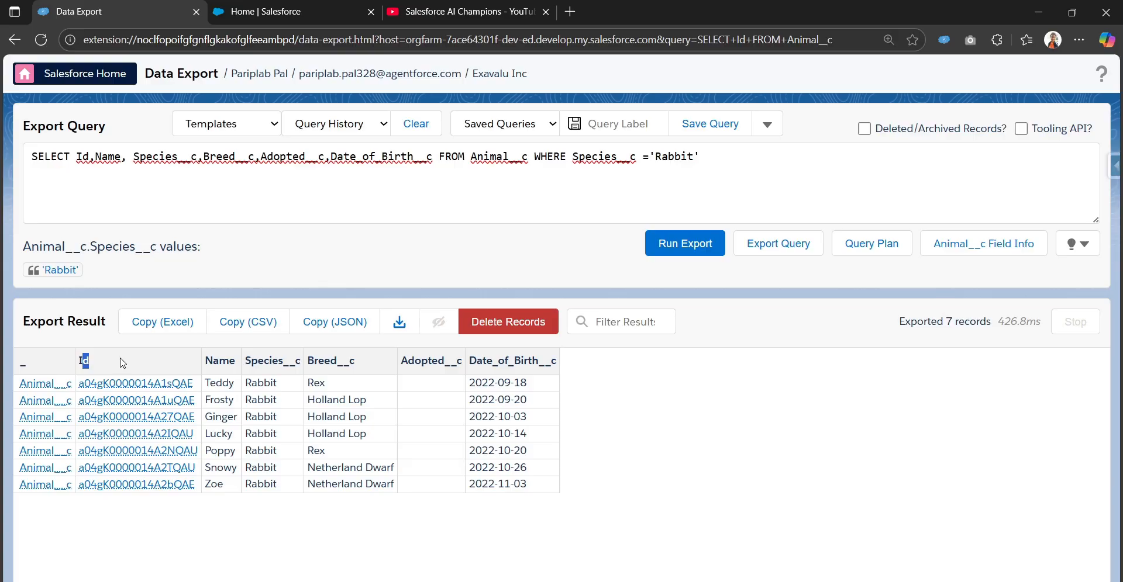
click(85, 355)
- Download the export result as a CSV file and open Animal__c-23_9_2025 from the Downloads folder in Excel
click(397, 327)
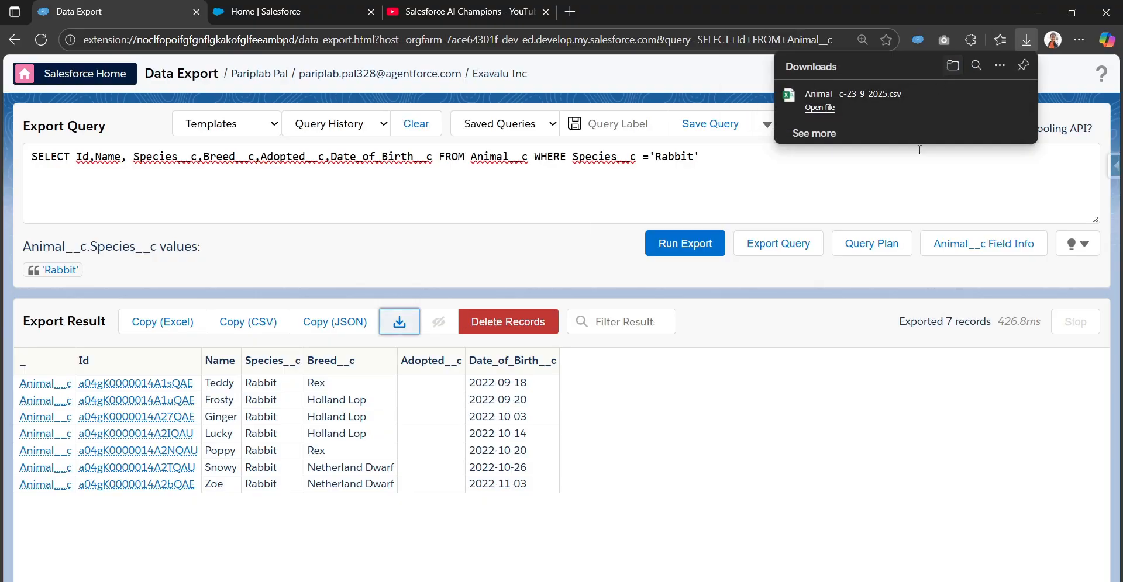
click(345, 581)
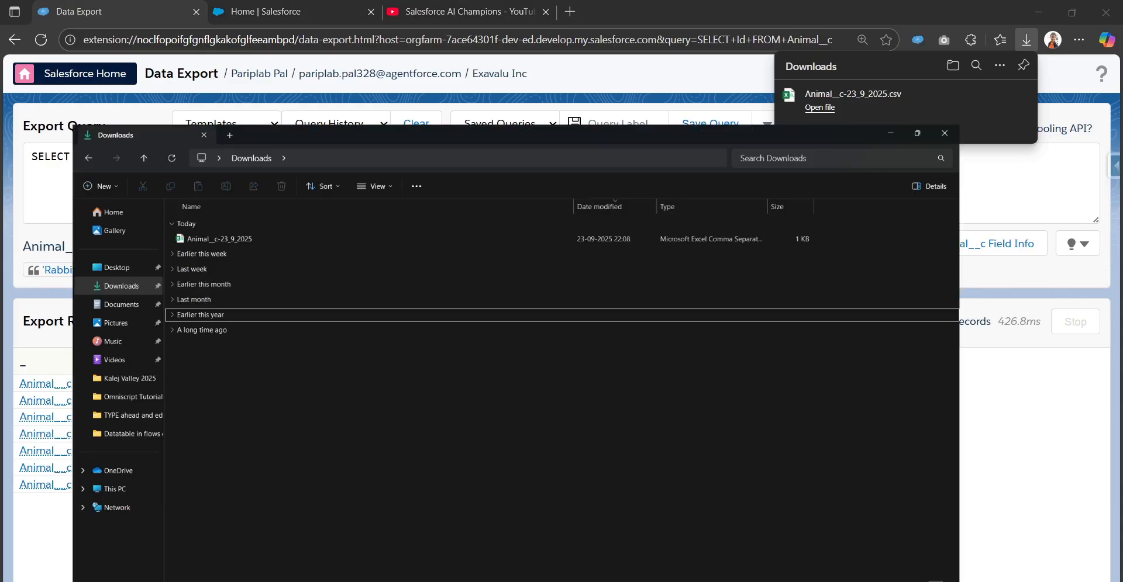
double_click(179, 144)
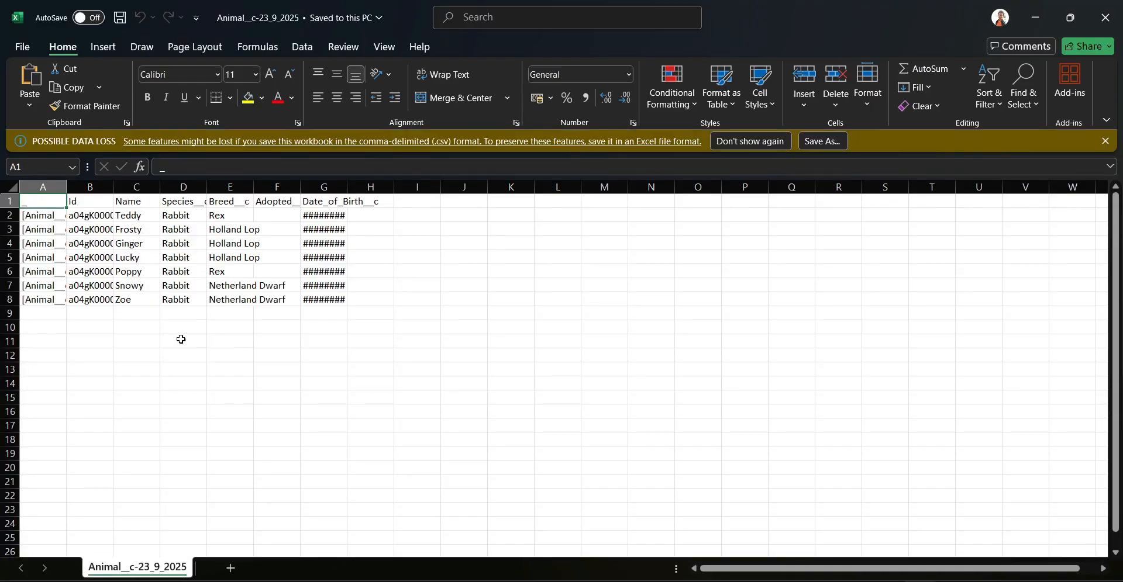
- Autofit the column widths of all the exported data in the worksheet
click(149, 281)
key(ctrl+a)
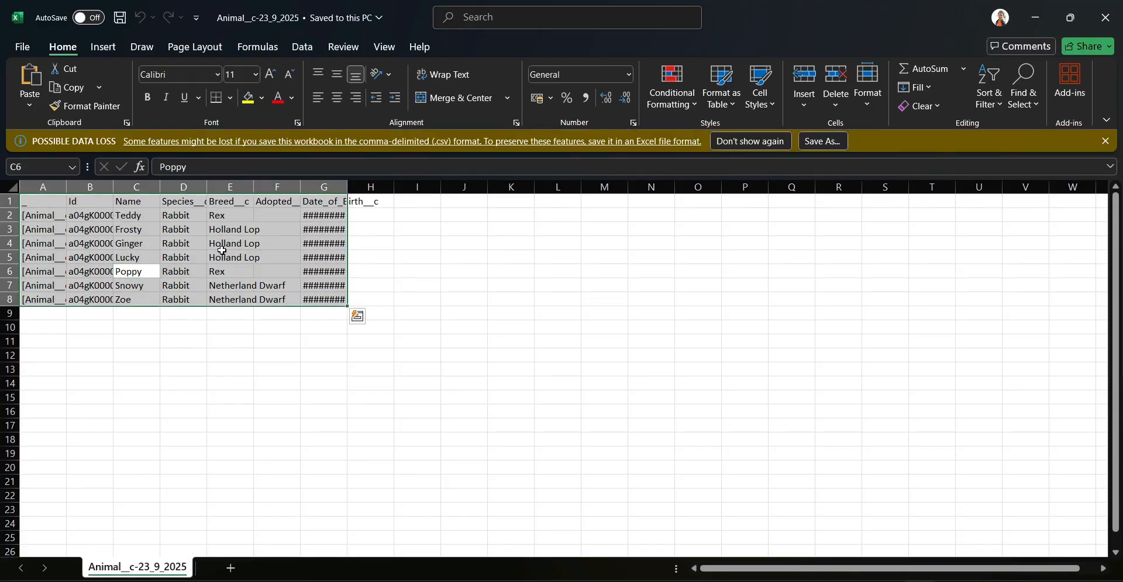
click(867, 99)
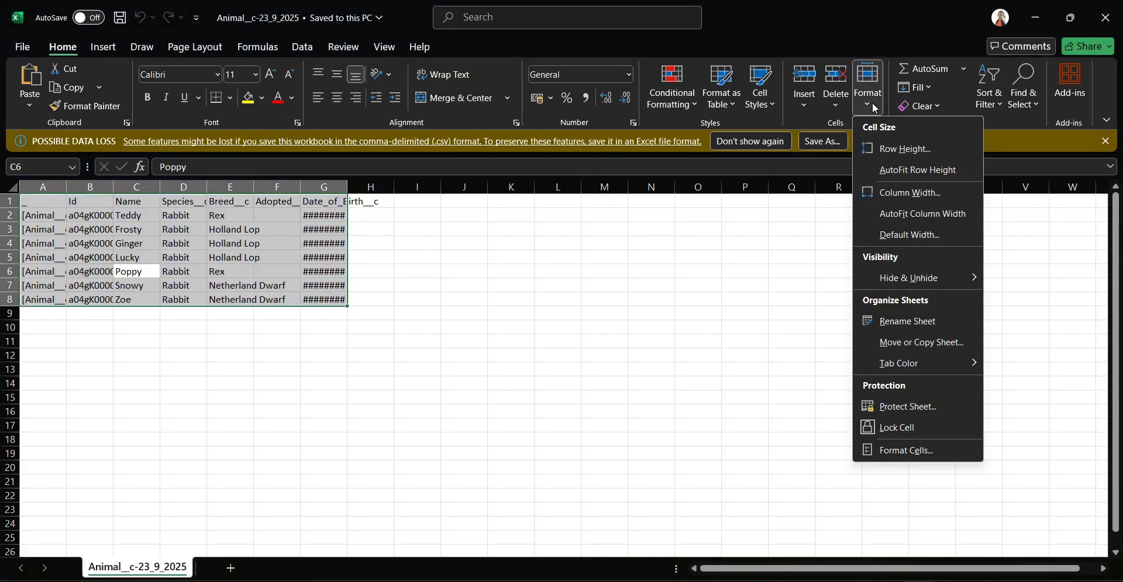
click(889, 214)
click(198, 358)
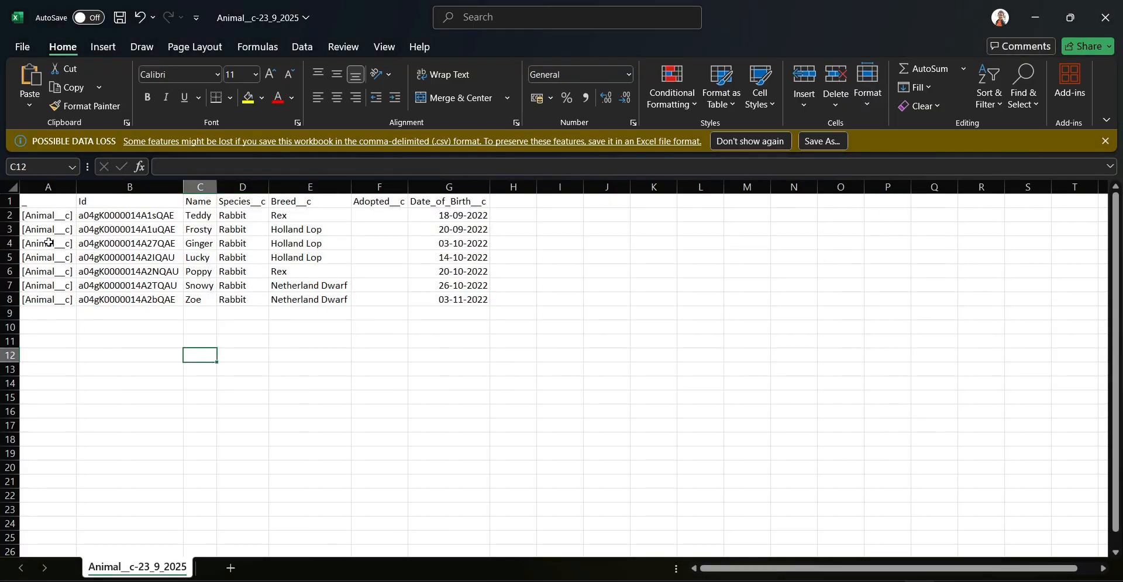
- Delete the "_", Date_of_Birth__c and Adopted__c columns from the worksheet and save the CSV file
right_click(50, 188)
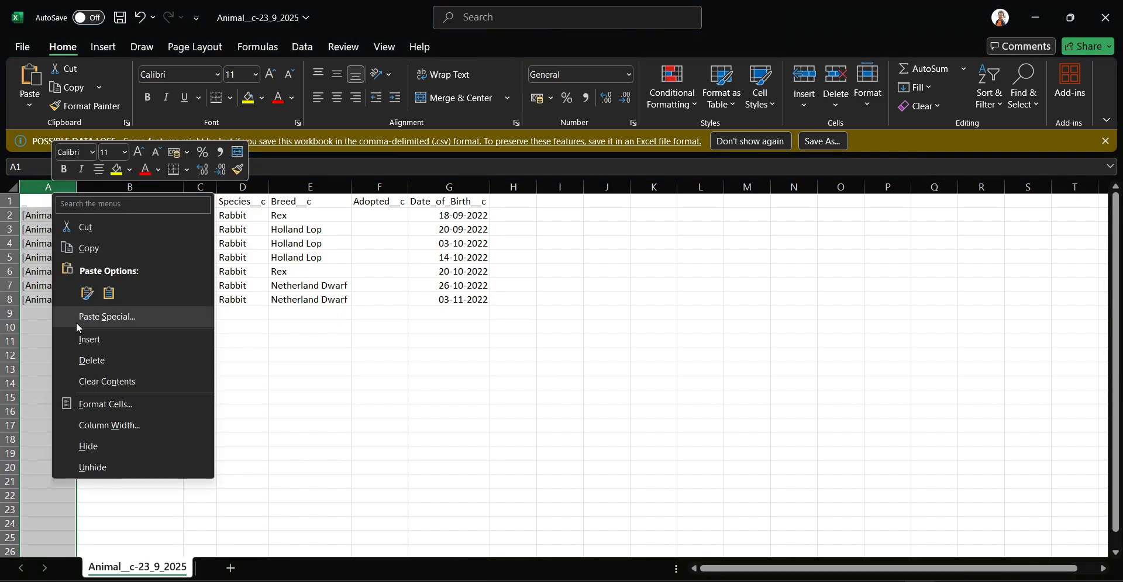
click(84, 359)
click(114, 283)
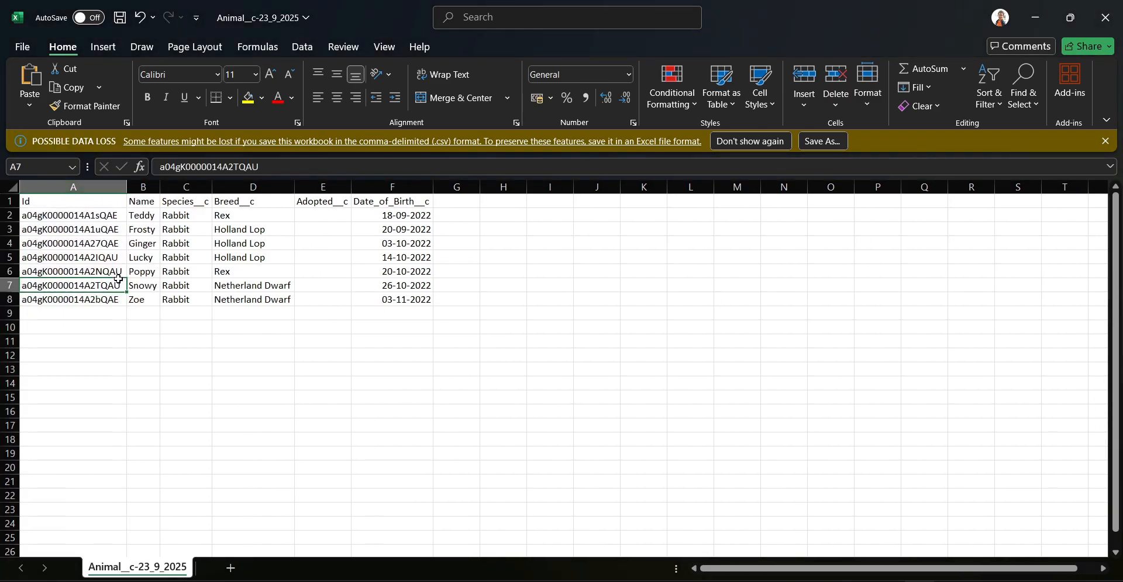
click(97, 202)
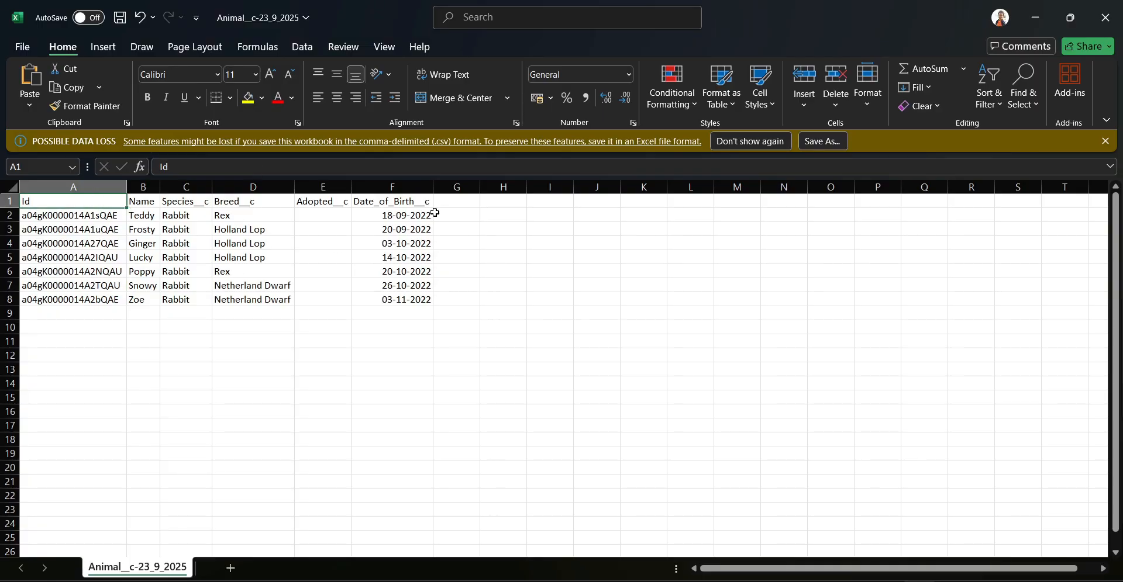
right_click(417, 187)
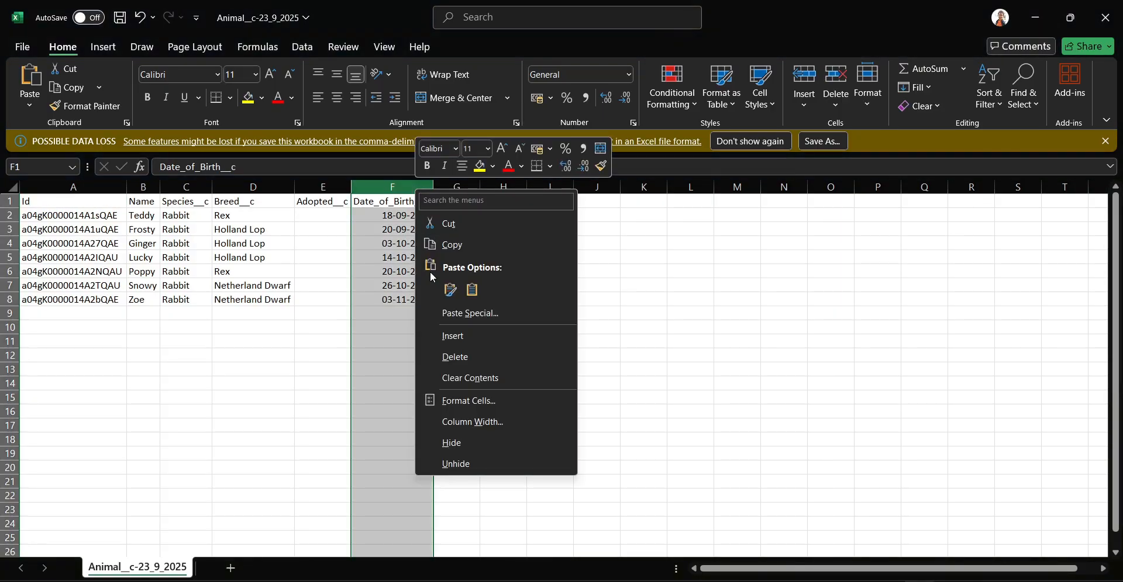
click(454, 356)
right_click(335, 187)
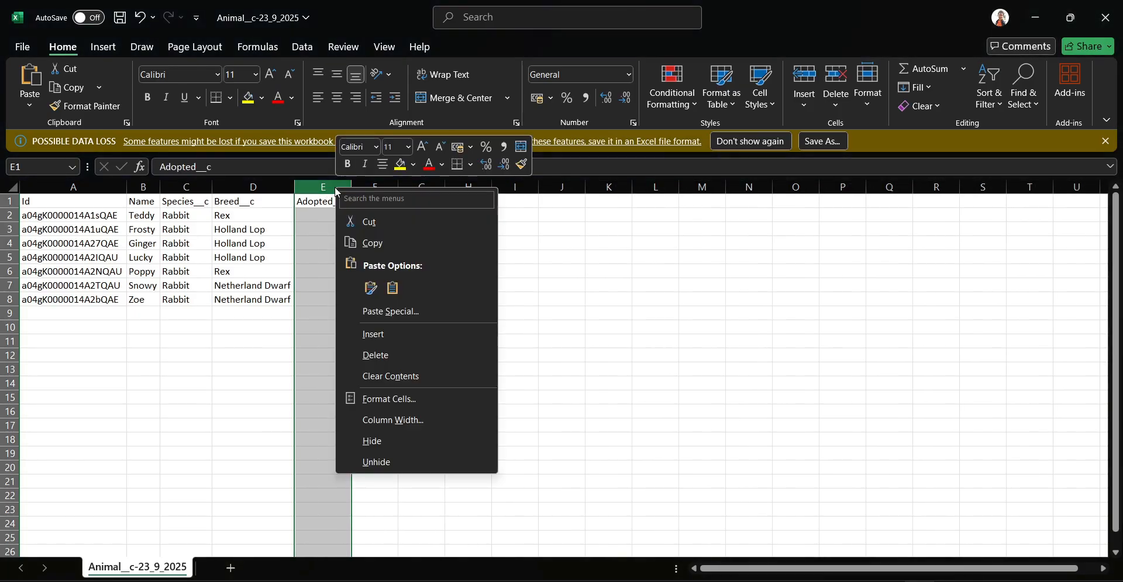
click(359, 355)
click(248, 259)
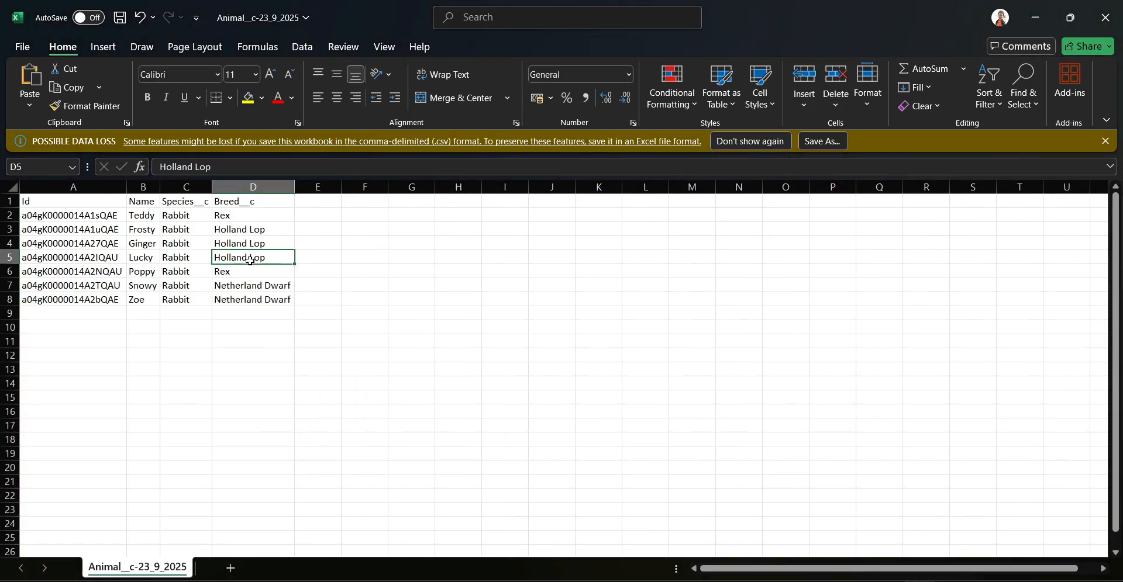
key(ctrl+s)
- Switch back to the browser and open Salesforce Inspector's Data Import page
click(556, 580)
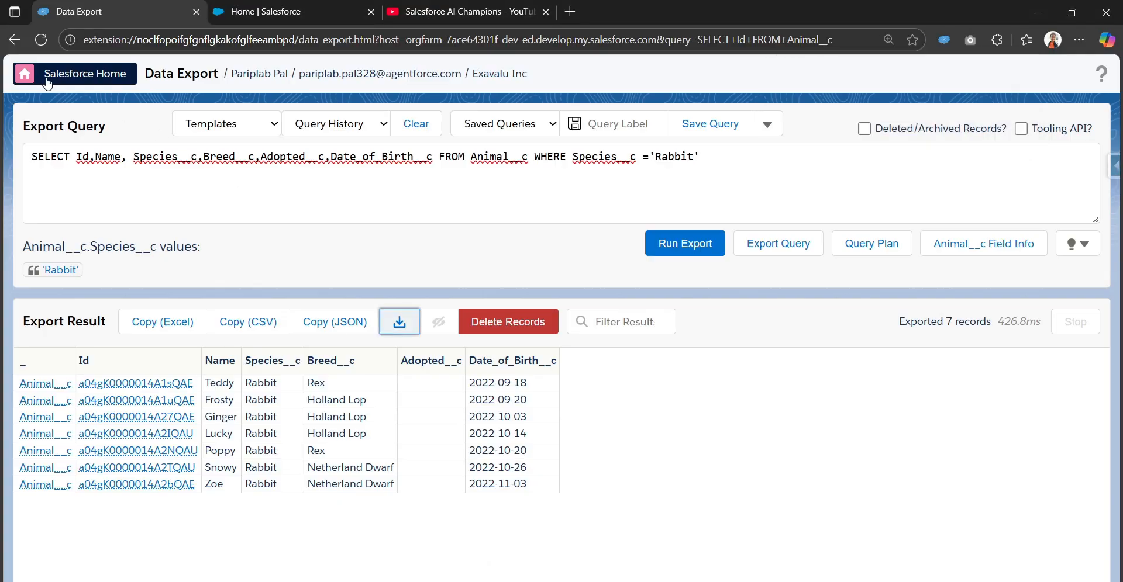
click(1112, 166)
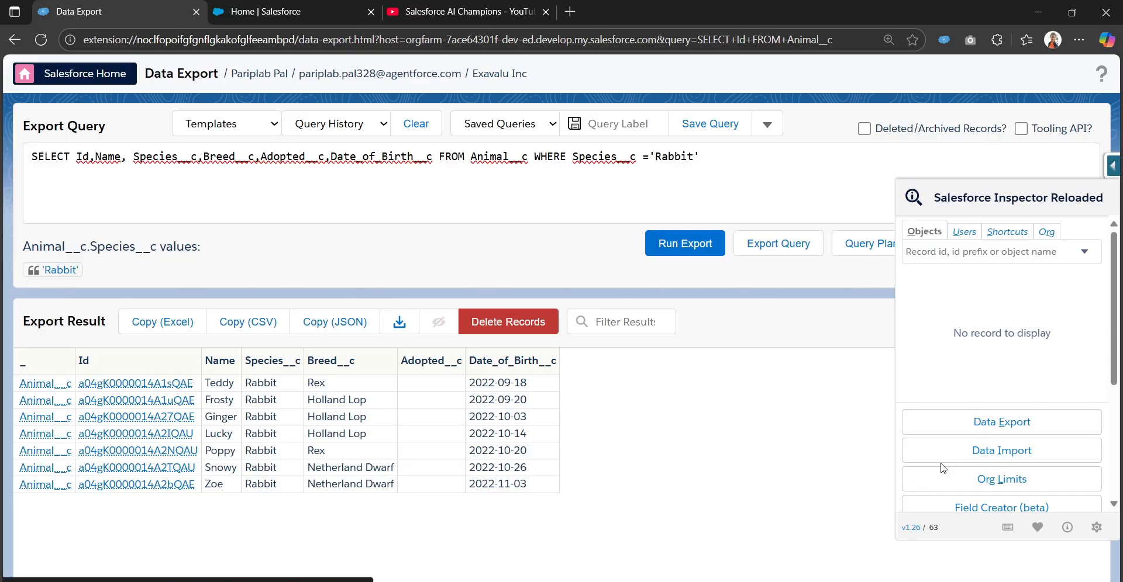
click(1014, 456)
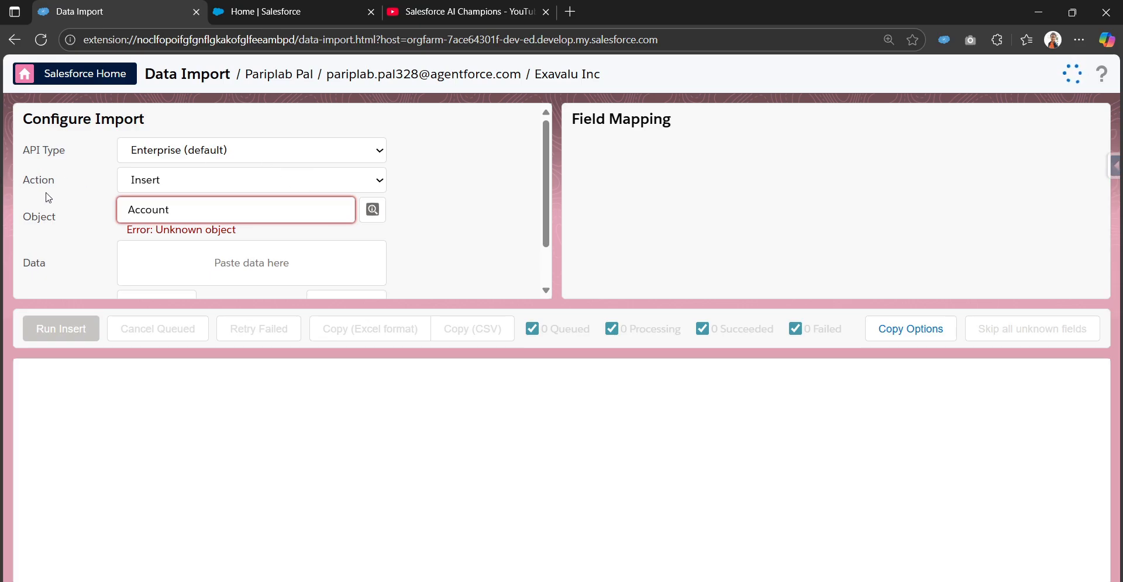
- Set the import action to Delete and the object to Animal__c
click(216, 186)
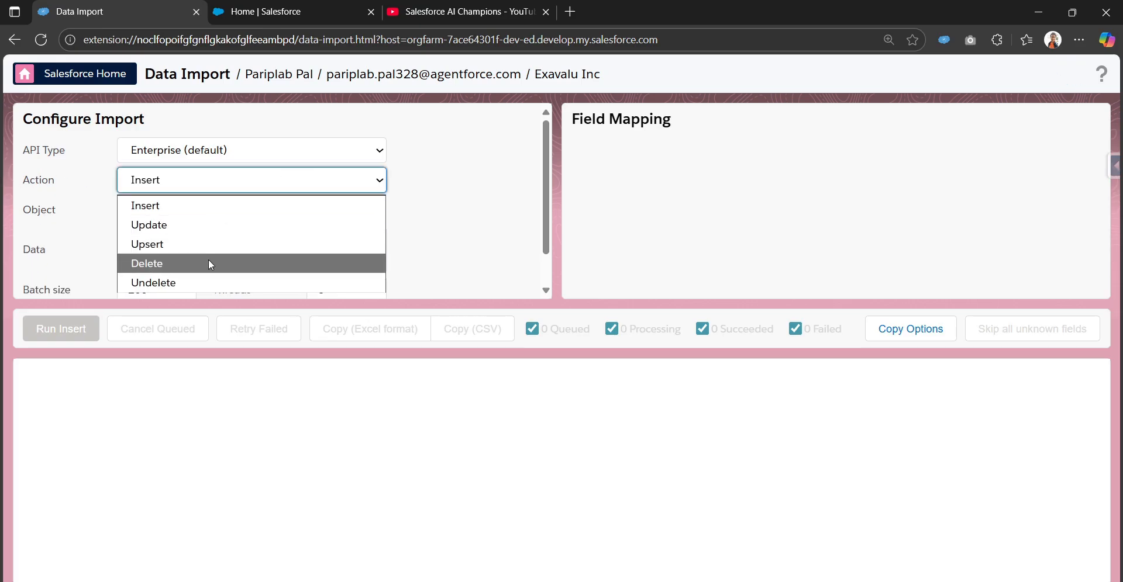
click(155, 264)
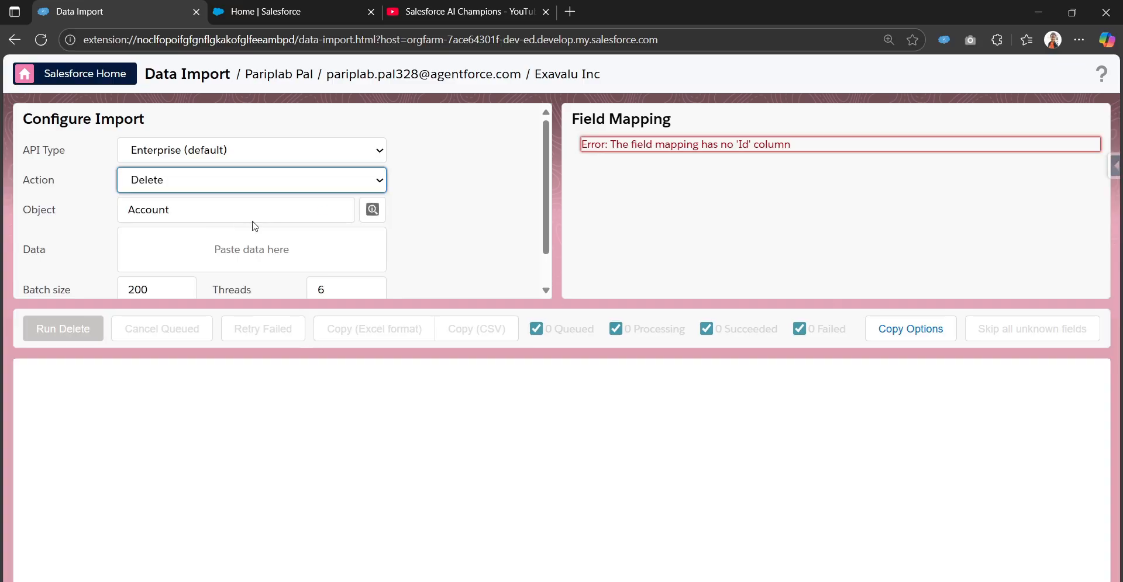
click(321, 209)
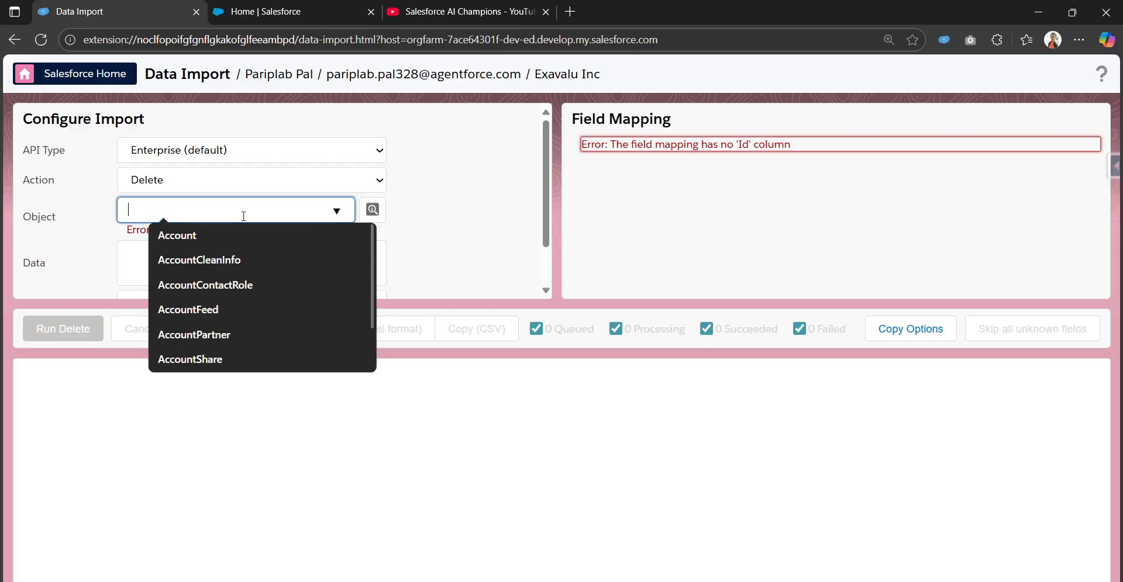
text(anima)
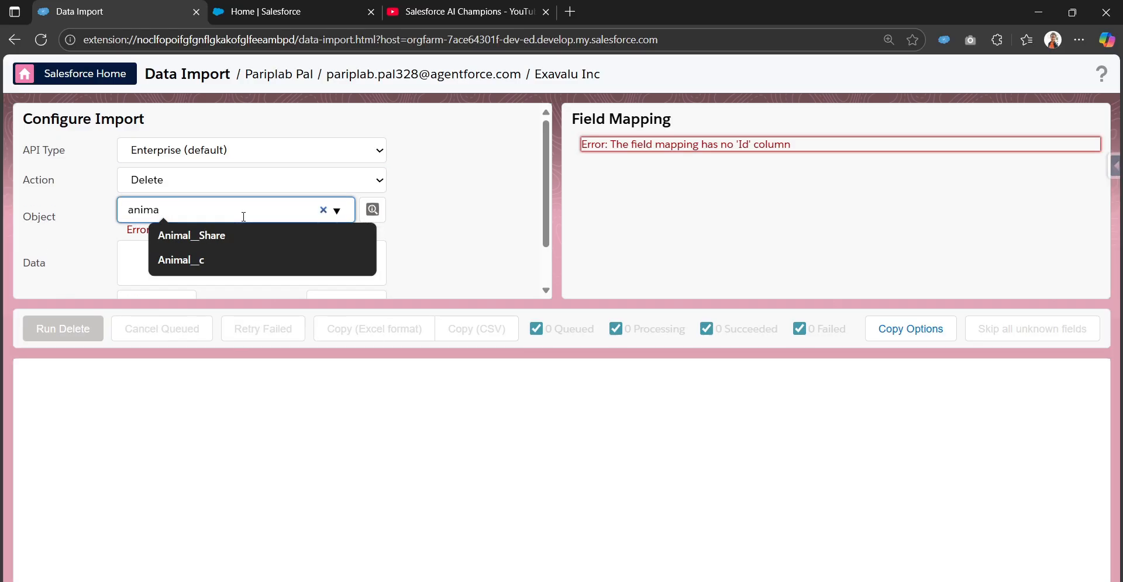
click(219, 261)
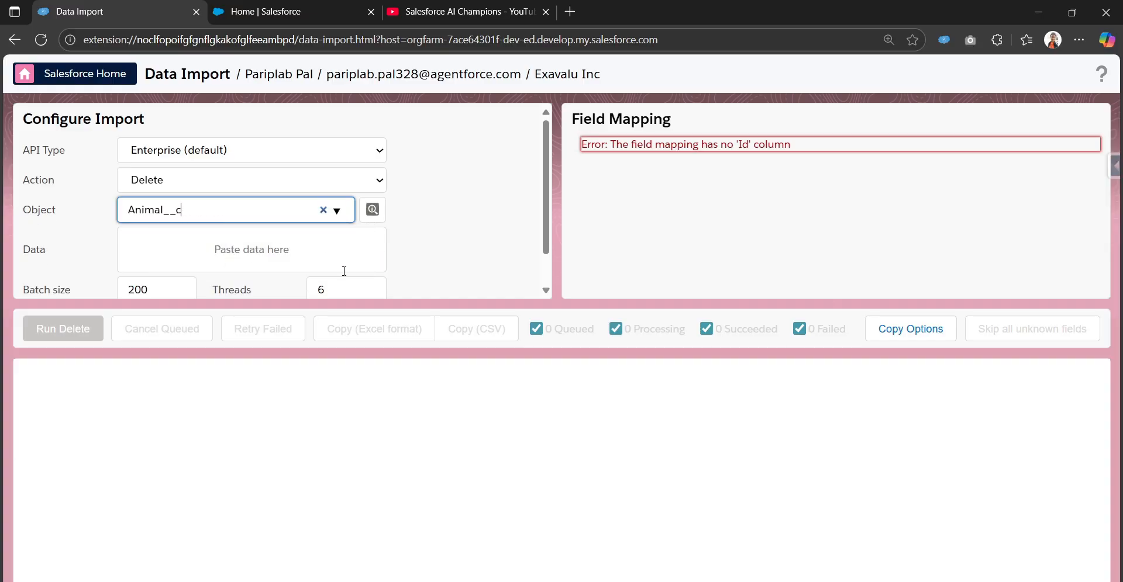
- Copy the whole Animal__c-23_9_2025 worksheet in Excel and paste it as the data in the browser's Data Import page
click(154, 251)
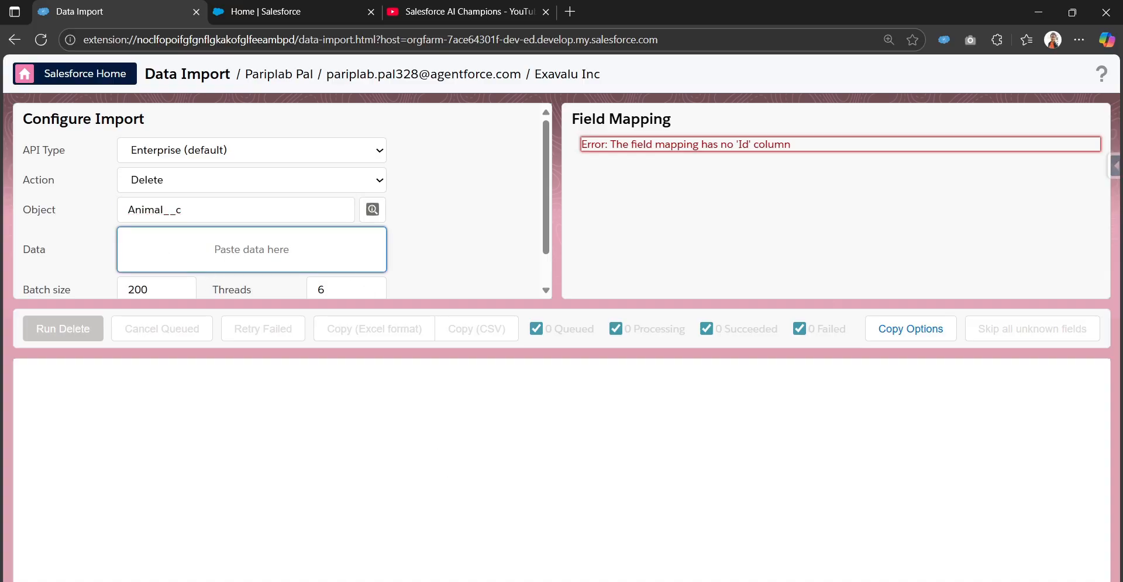
key(alt+Tab)
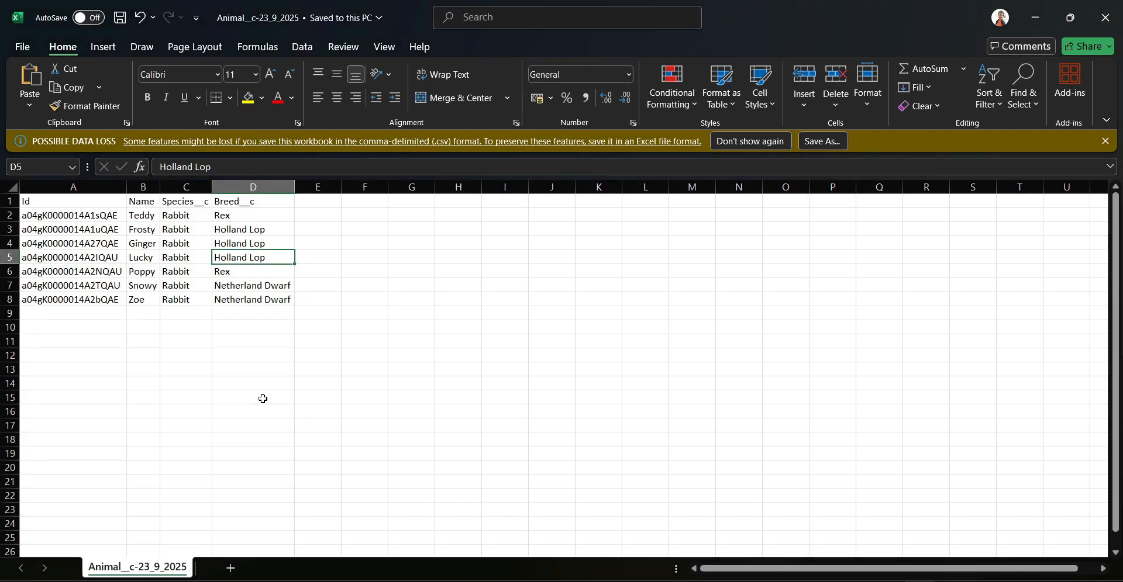
click(264, 315)
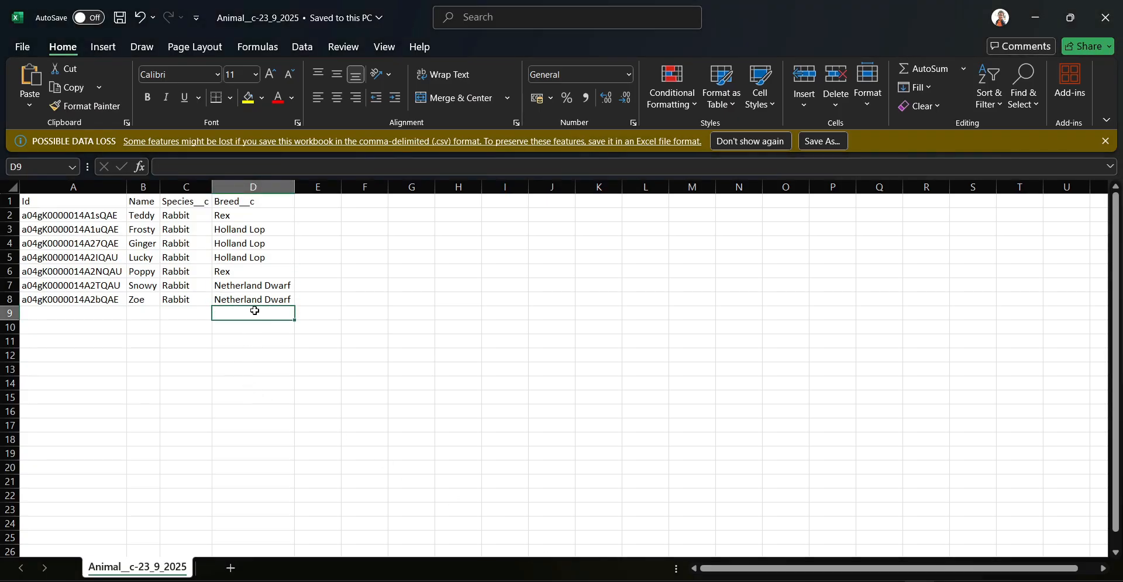
key(ctrl+a)
right_click(176, 245)
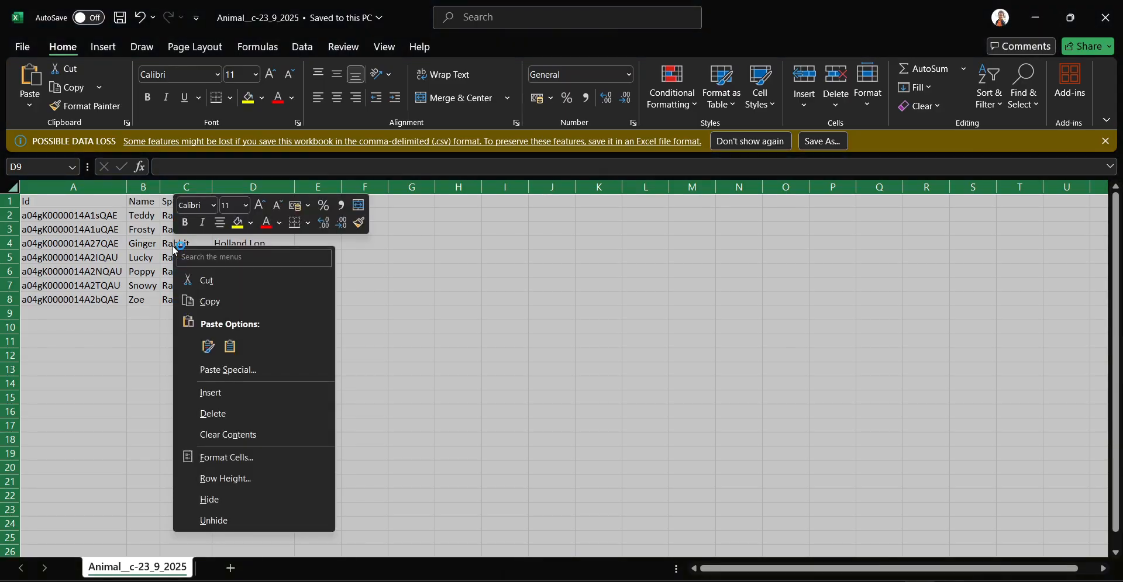
click(205, 302)
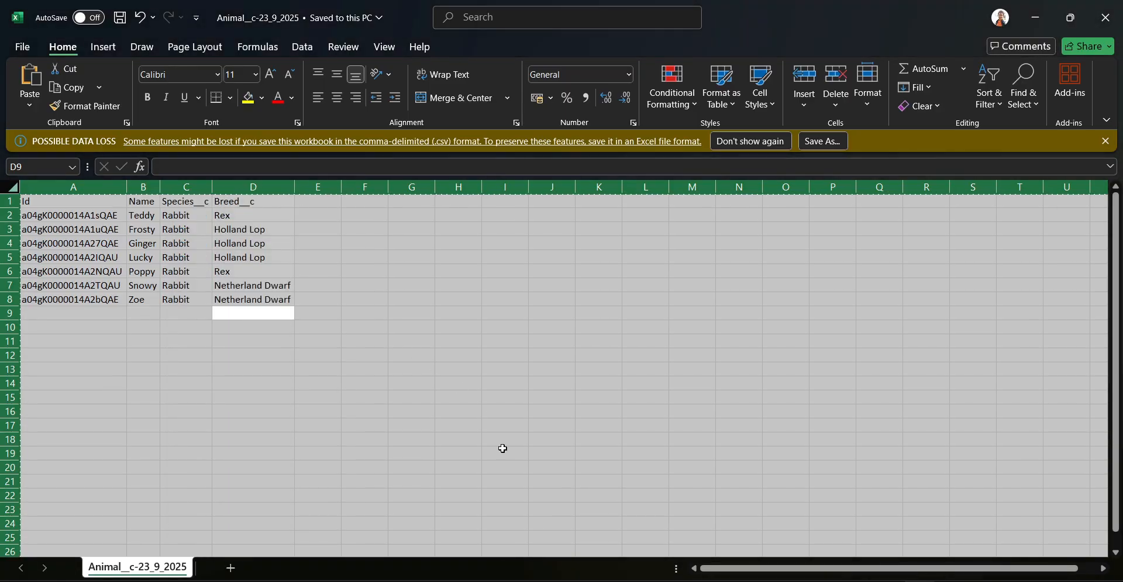
key(alt+Tab)
click(155, 259)
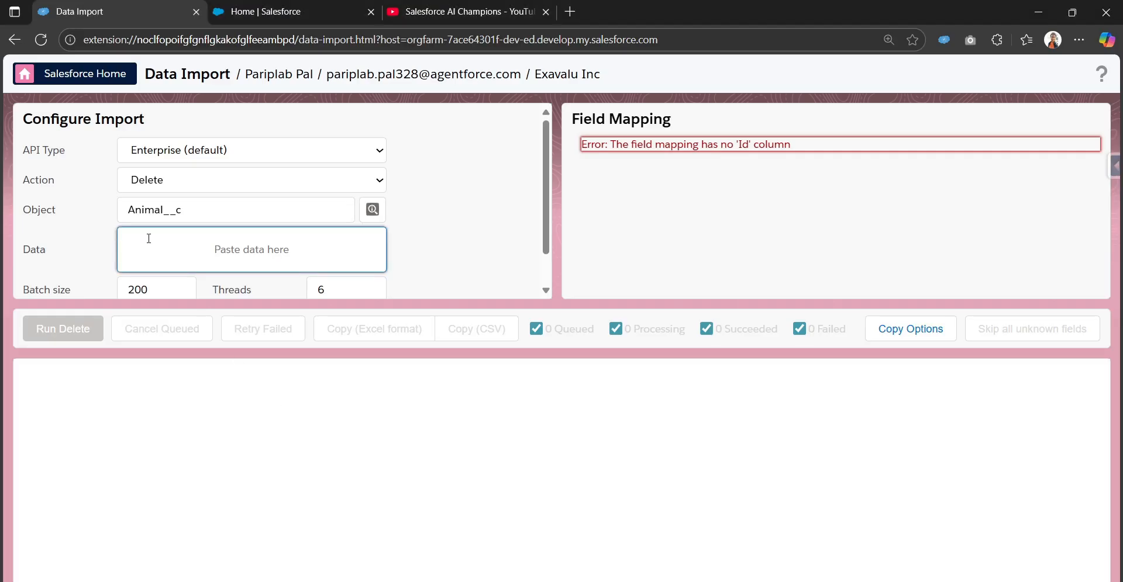
key(ctrl+v)
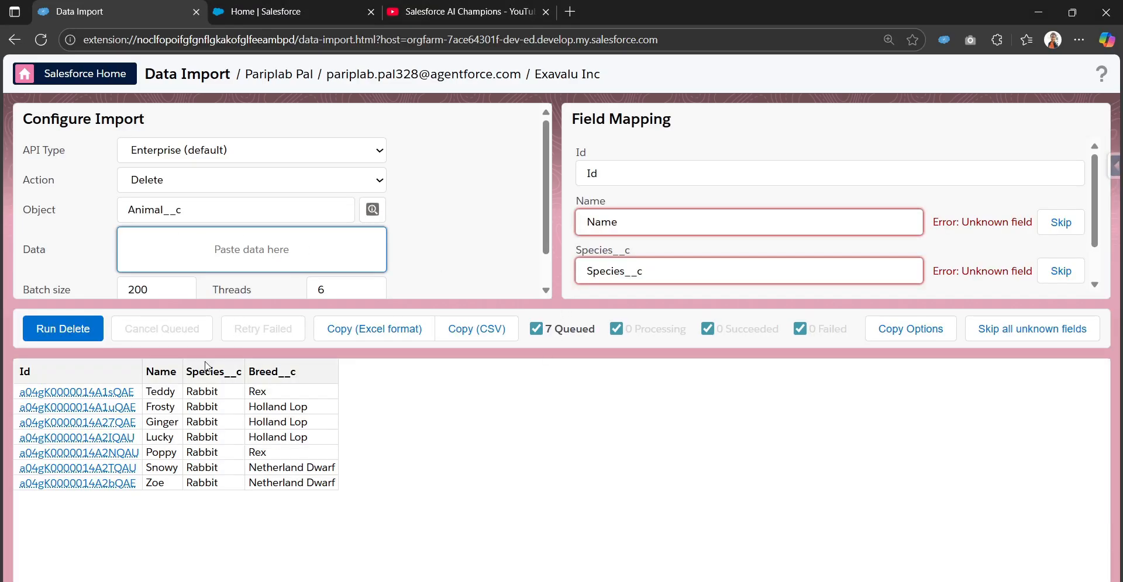
- Examine the field mapping of the Id column and the other pasted columns
click(572, 126)
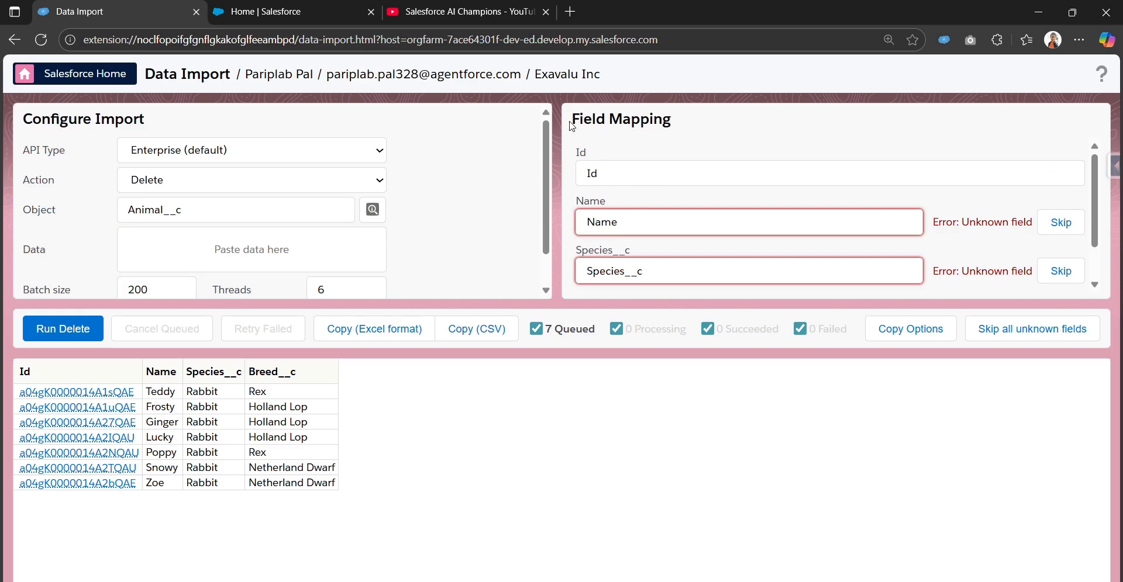
click(611, 173)
drag(611, 173, 580, 174)
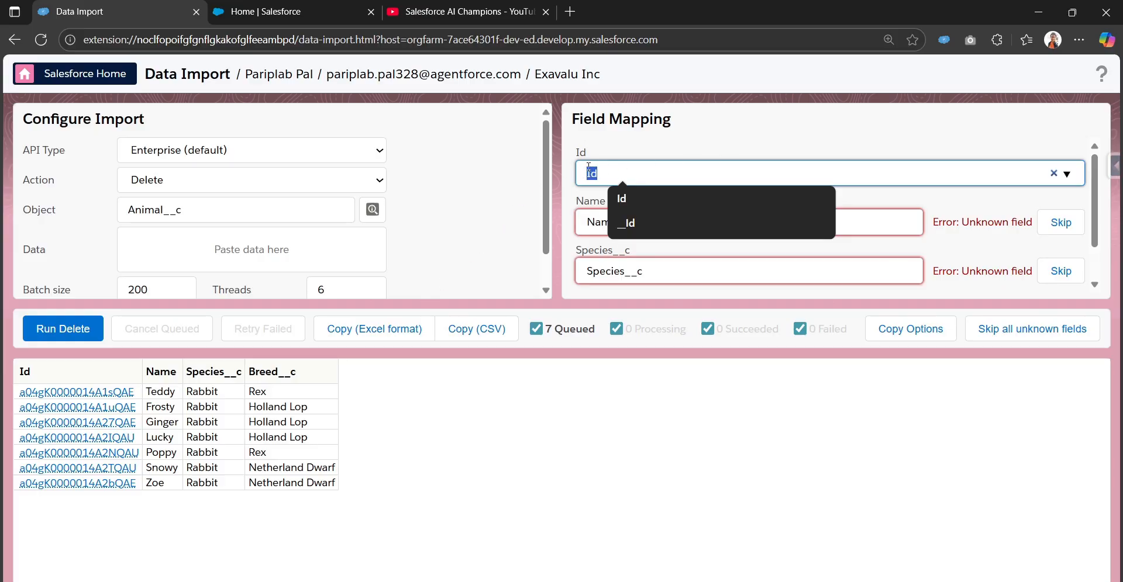
click(614, 148)
scroll(629, 226, down, 1)
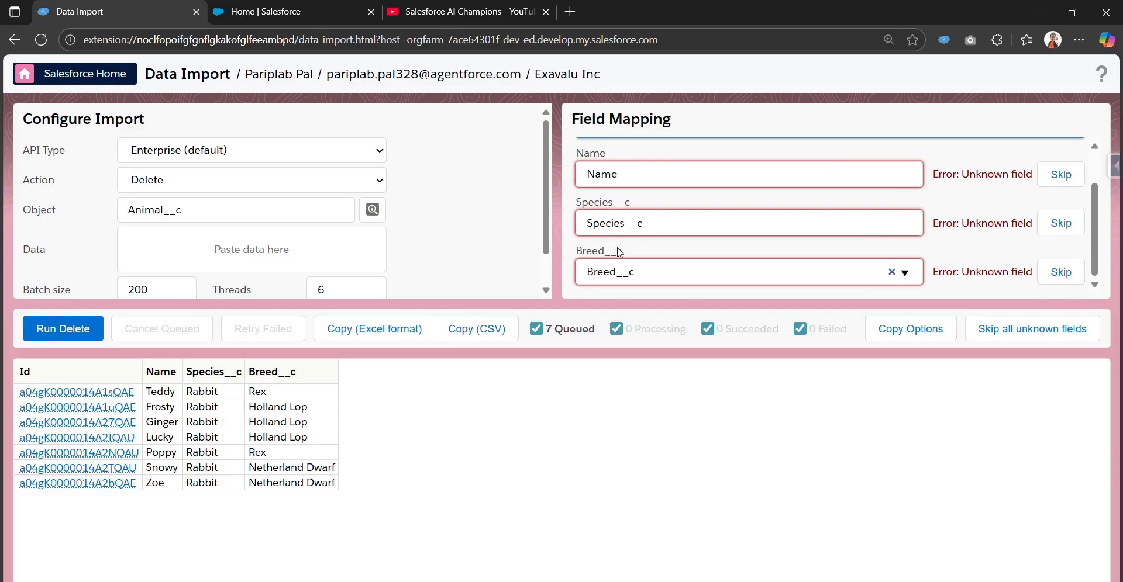
- Try to map the Name column to "animal" and clear the entry
click(628, 176)
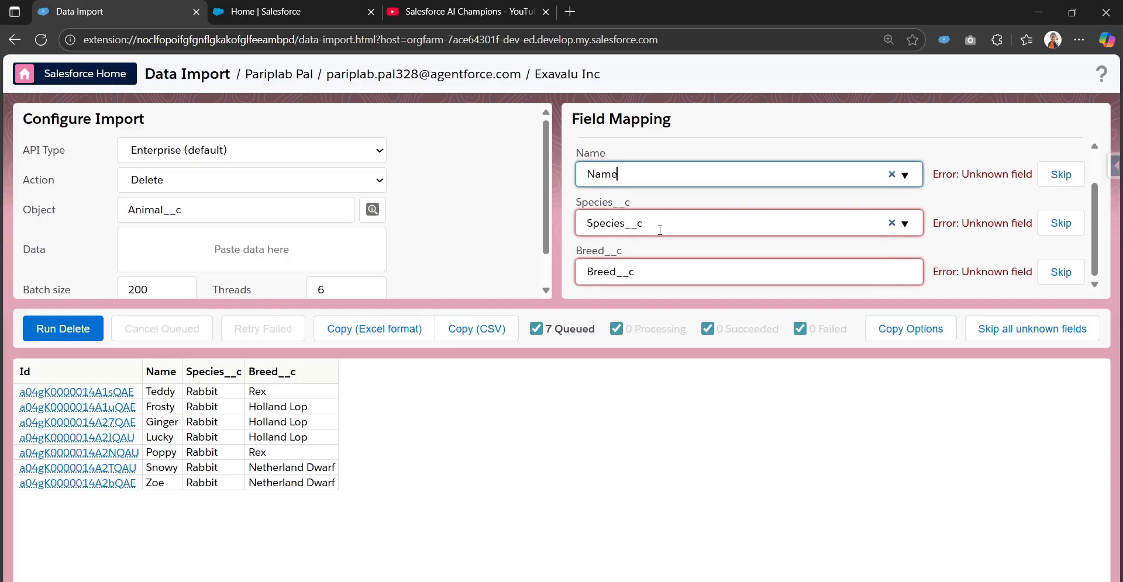
scroll(631, 215, up, 1)
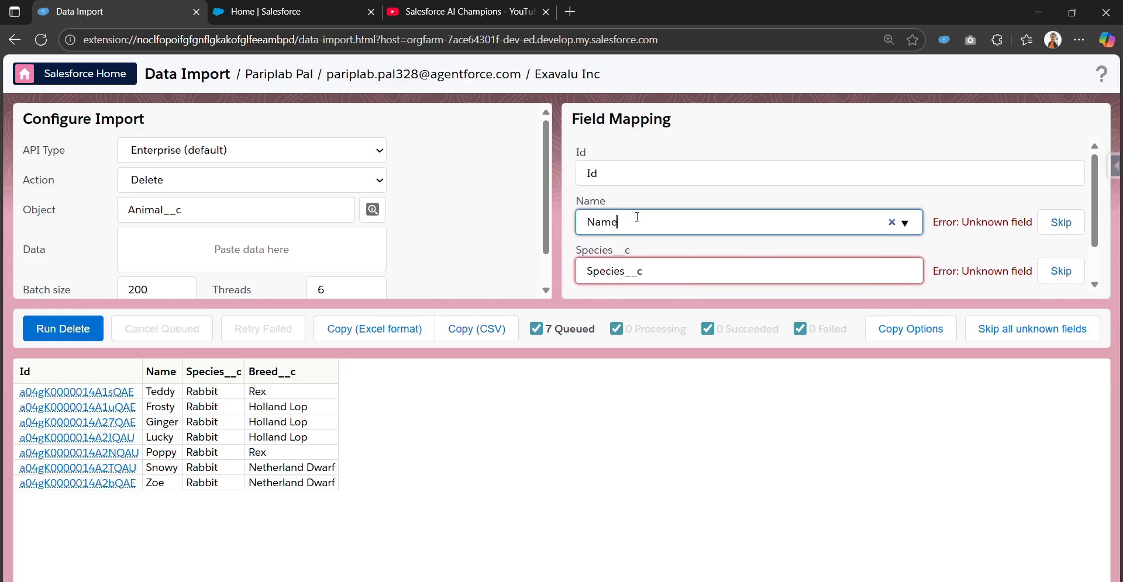
key(BackSpace)
key(BackSpace)
key(BackSpace)
key(BackSpace)
text(Nam)
key(BackSpace)
key(BackSpace)
key(BackSpace)
text(anima;)
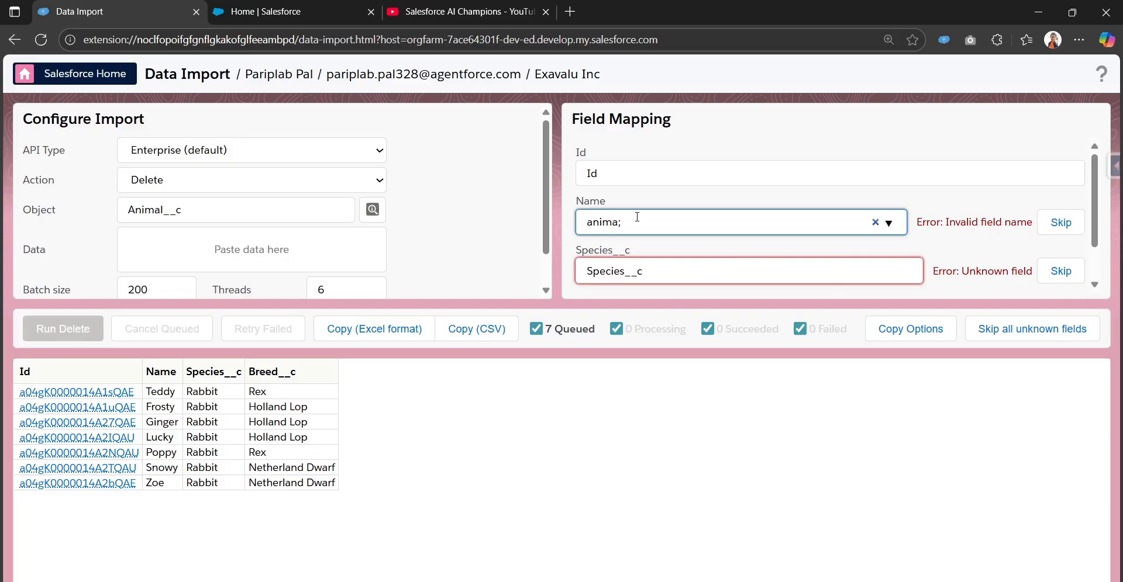
key(BackSpace)
text(;)
key(BackSpace)
key(BackSpace)
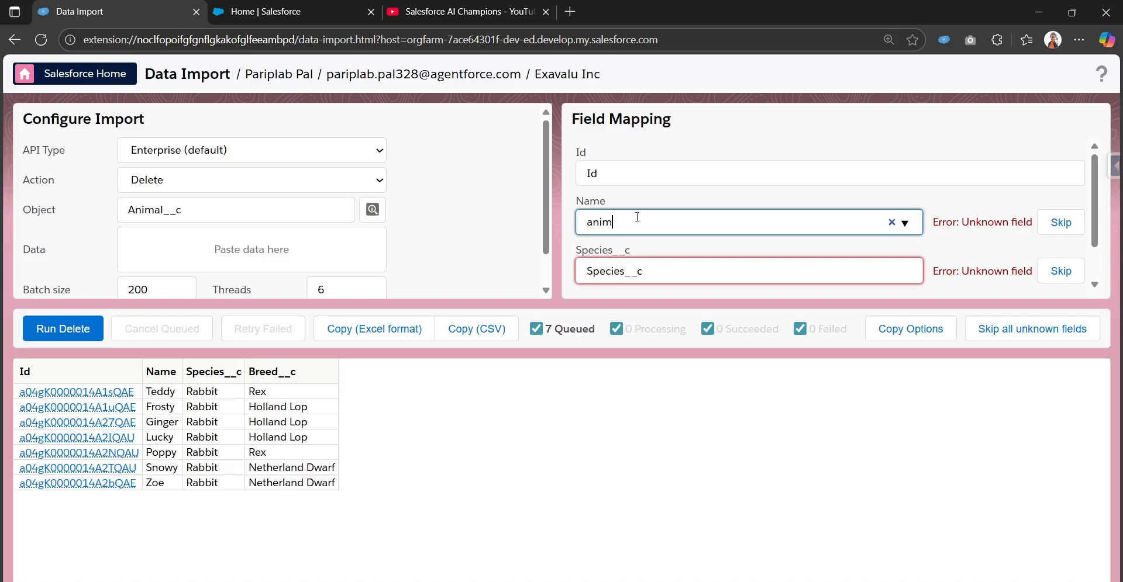
text(al)
click(891, 222)
scroll(805, 224, down, 1)
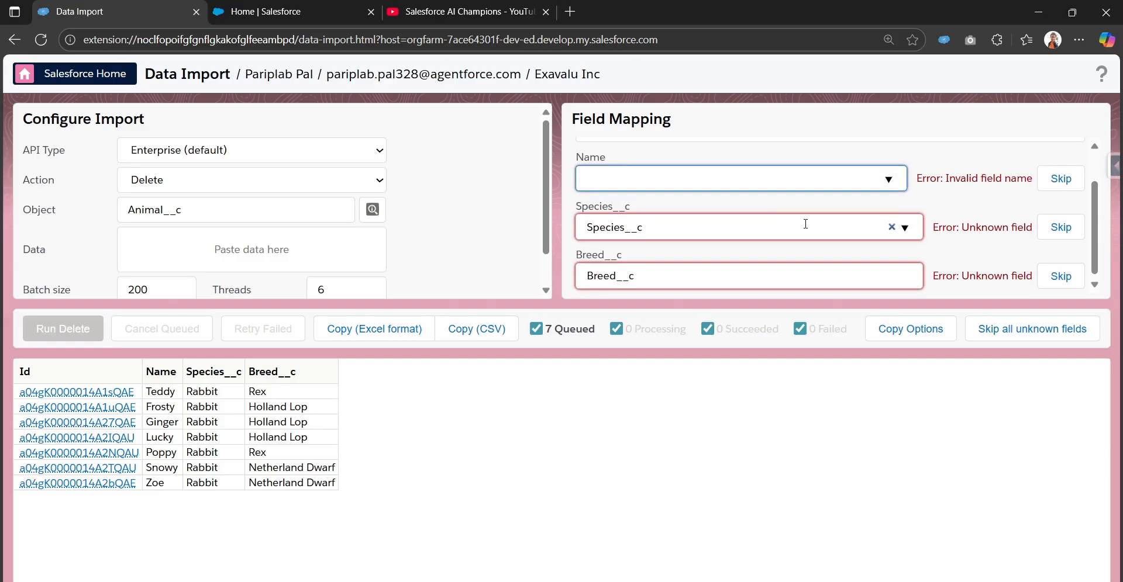
- Check the fields available for the Name column, leave its mapping empty and skip the column
click(889, 176)
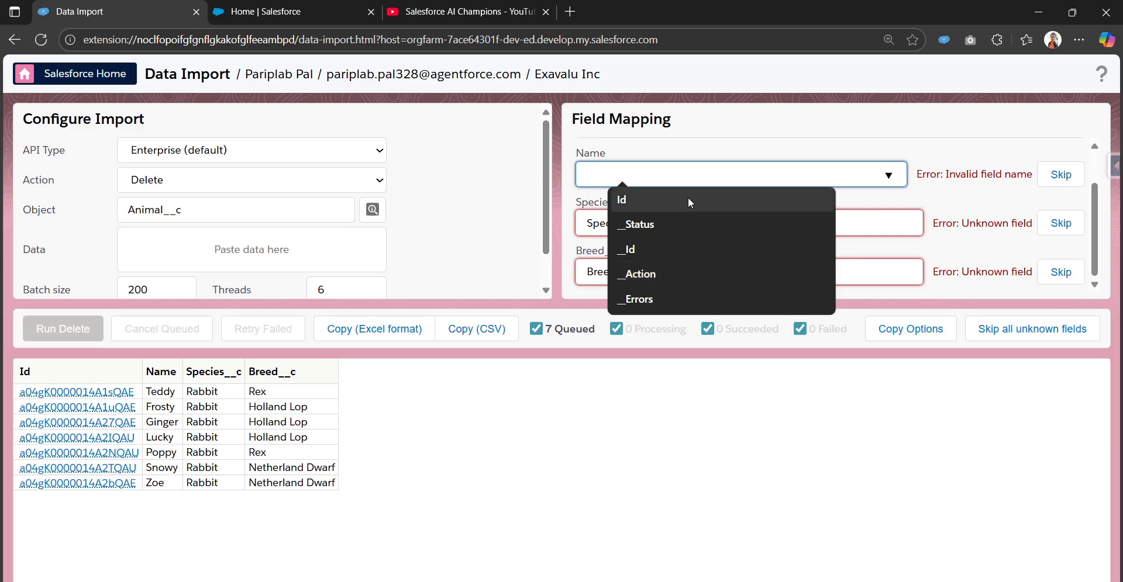
text(Na)
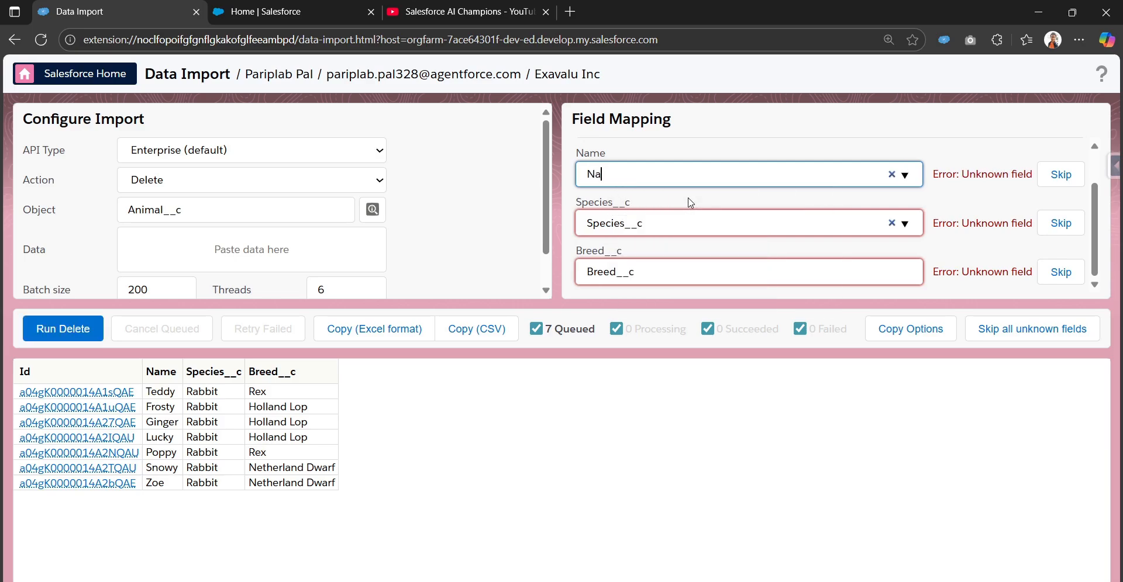
key(BackSpace)
key(BackSpace)
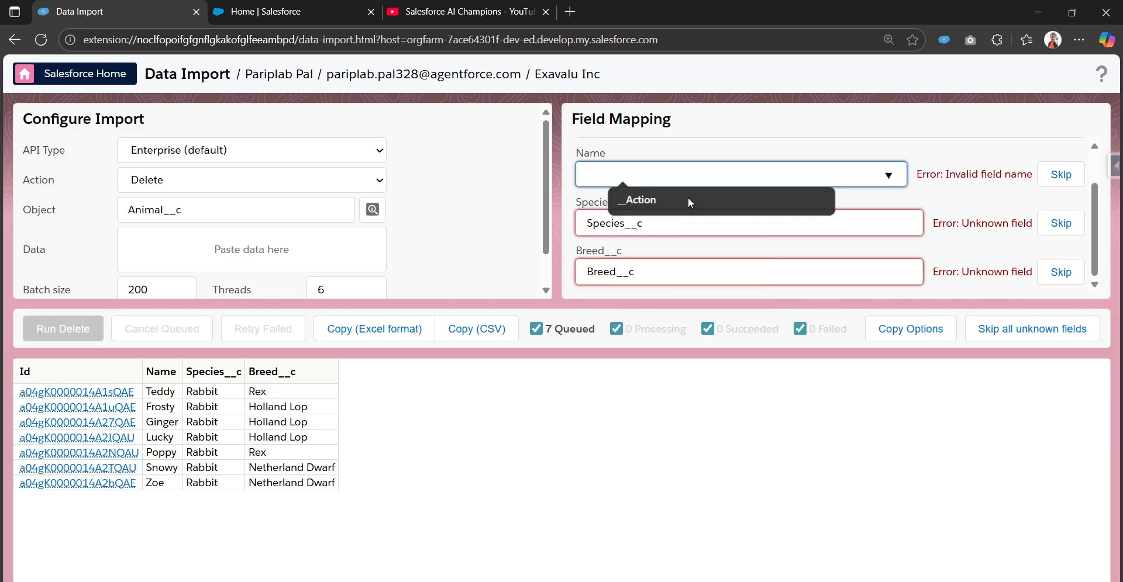
click(1073, 180)
click(737, 221)
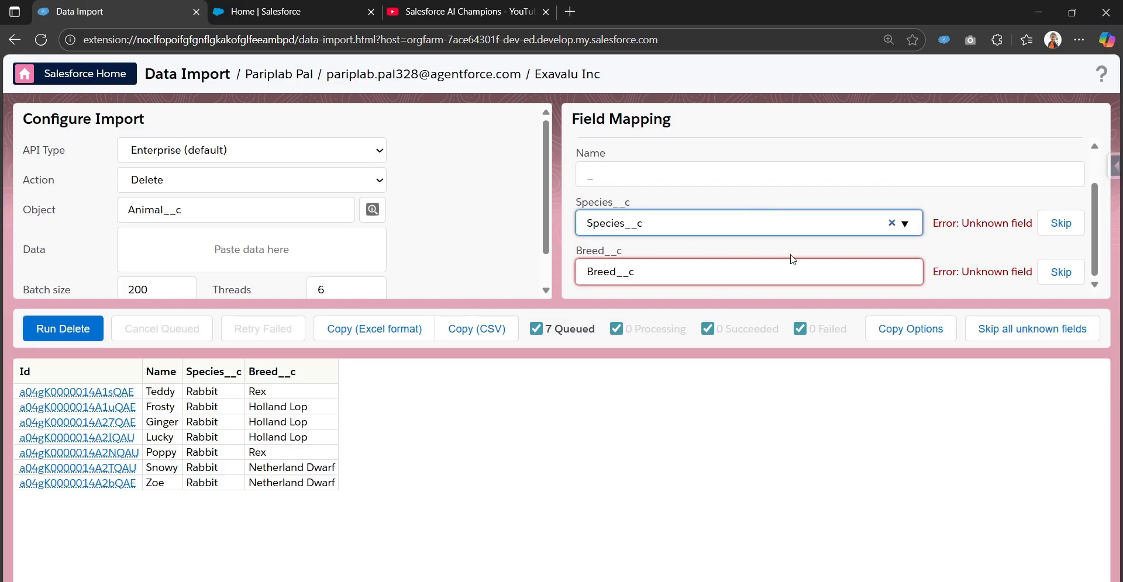
click(954, 214)
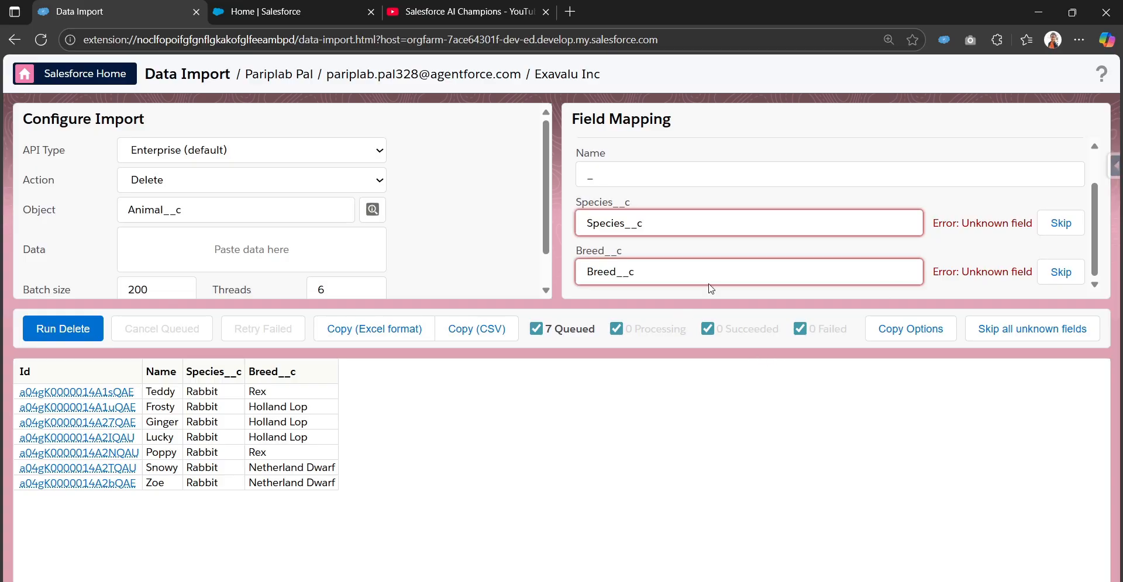
scroll(611, 262, up, 1)
click(663, 272)
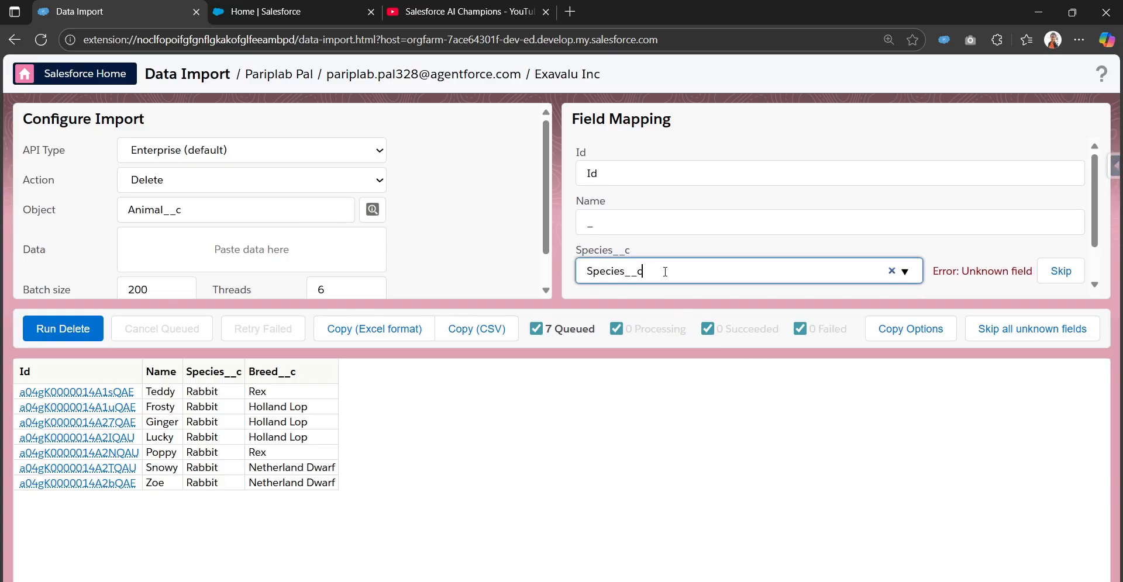
scroll(663, 273, down, 1)
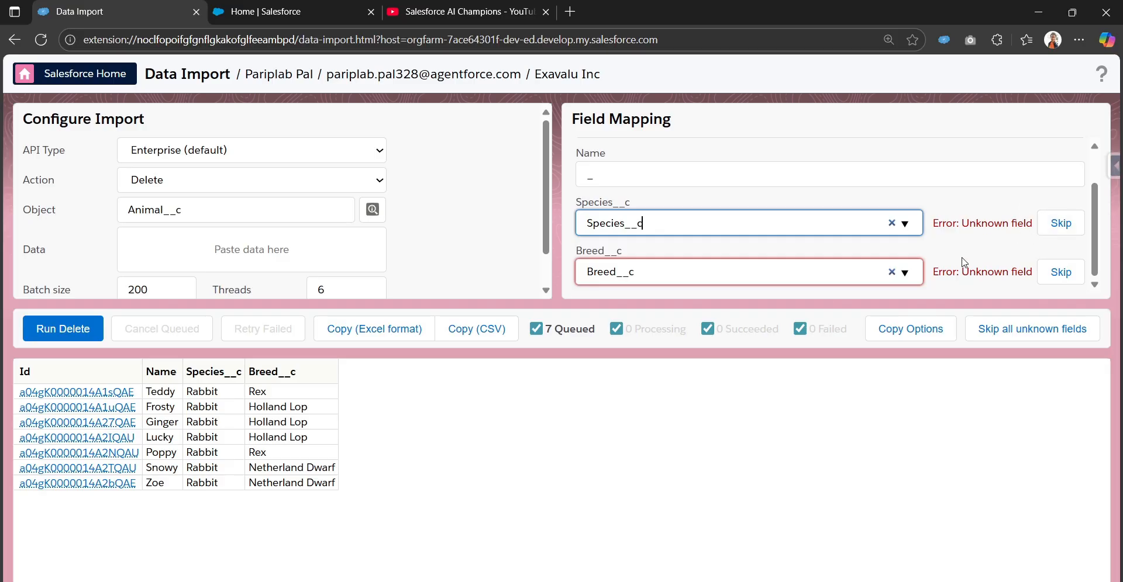
- Try to map the Breed__c column to "Breed" and clear the entry
click(723, 271)
key(BackSpace)
key(BackSpace)
key(BackSpace)
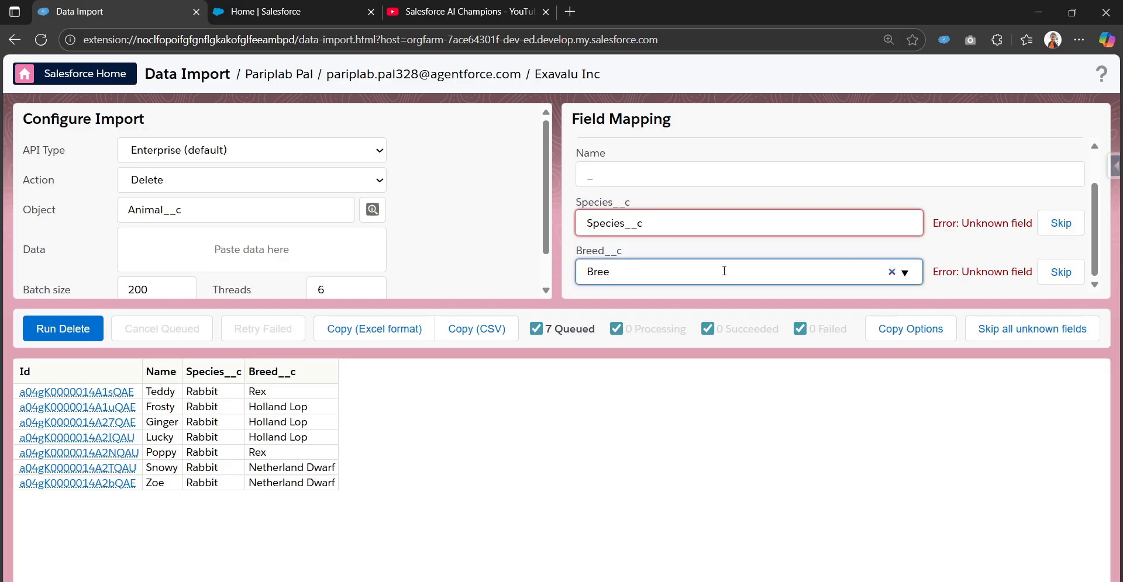
key(BackSpace)
text(Breed)
key(ctrl+a)
key(BackSpace)
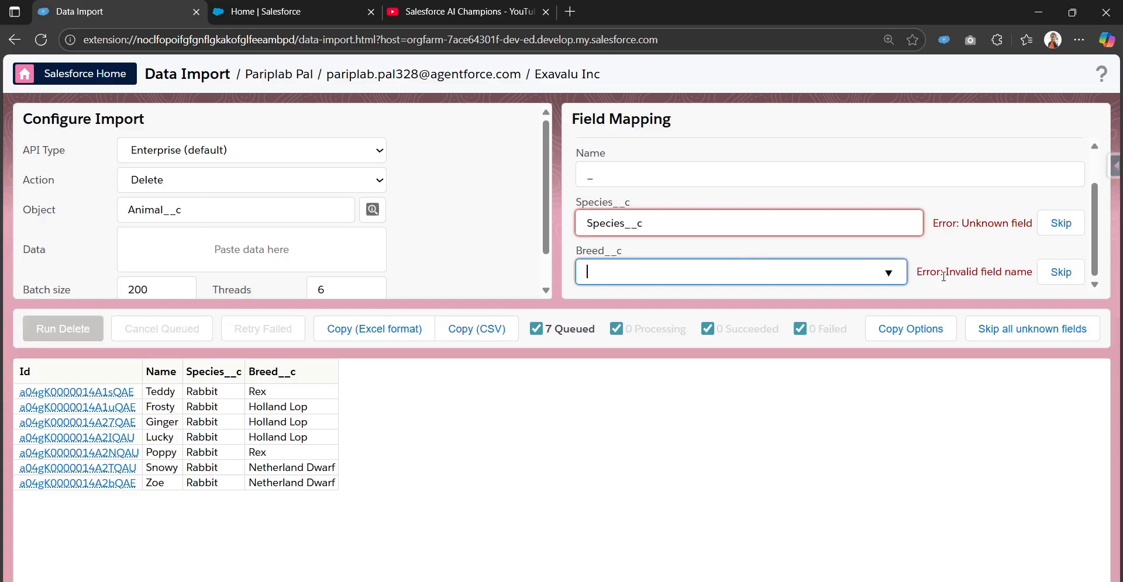
- Skip the Species__c and Breed__c columns in the field mapping
click(1050, 272)
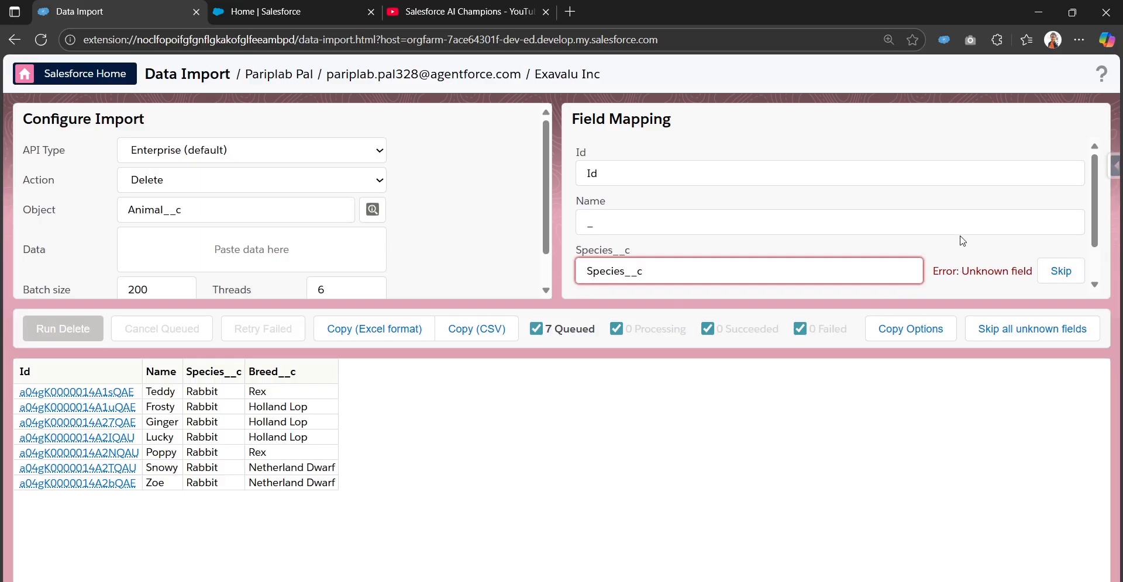
scroll(962, 240, down, 1)
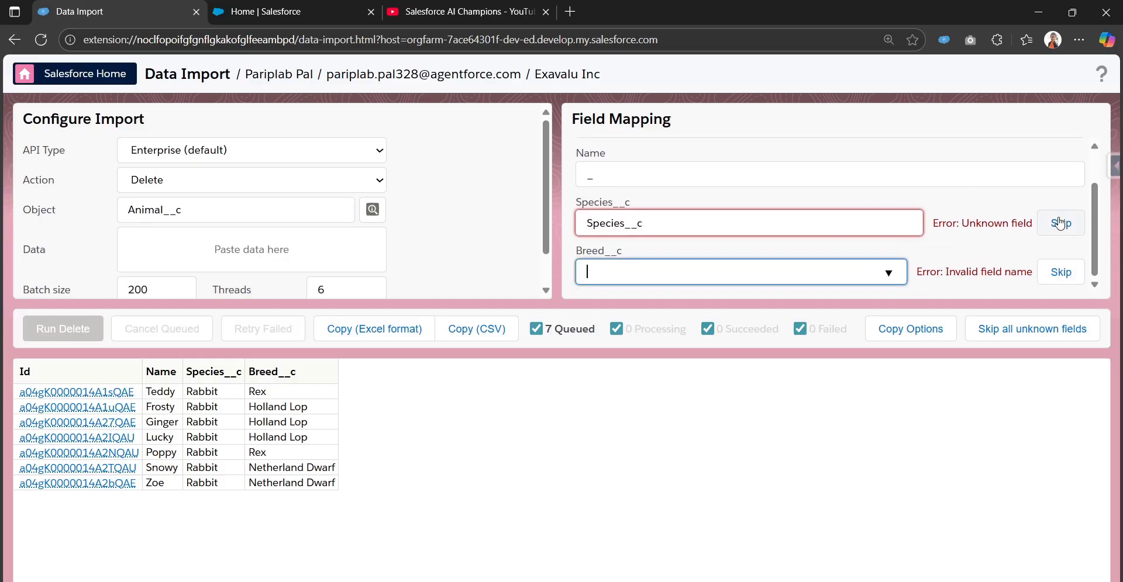
click(1060, 223)
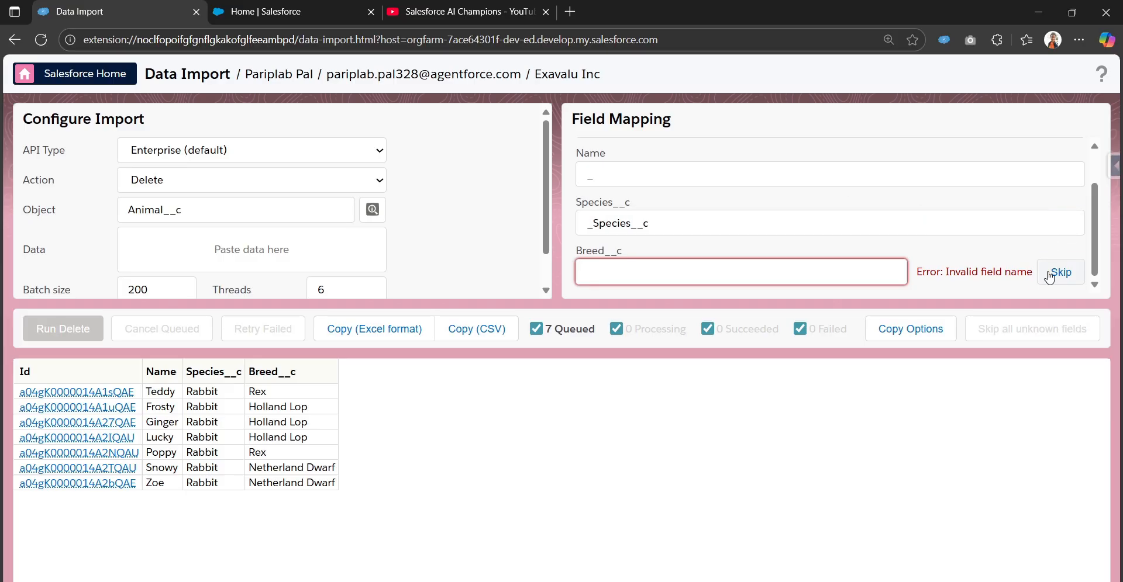
click(1050, 275)
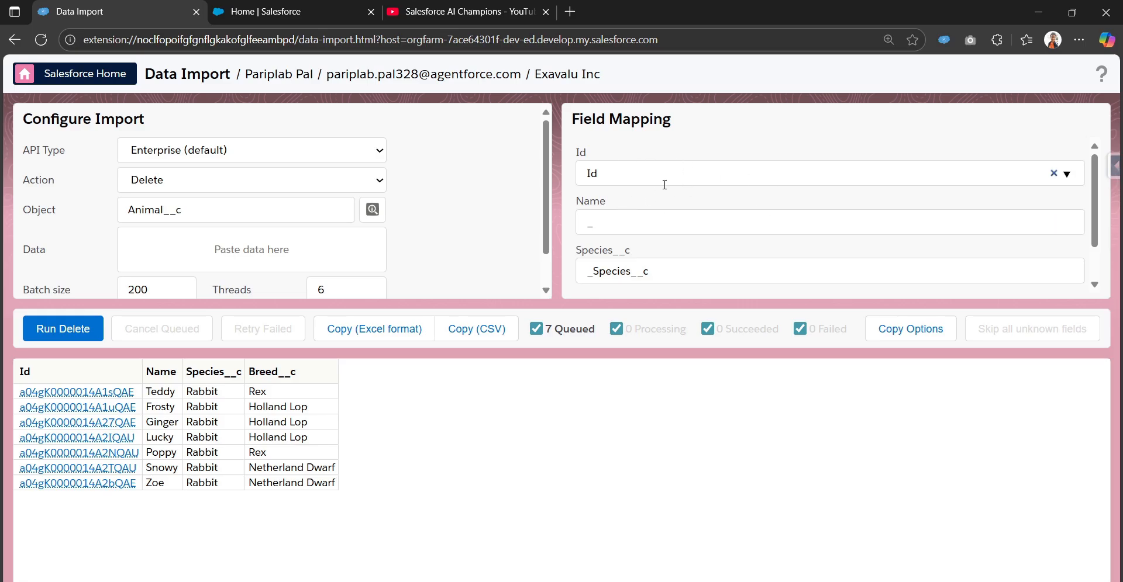
- Open Data Export from the Salesforce Setup page and run the Animal__c query for Species__c = 'Rabbit'
click(278, 15)
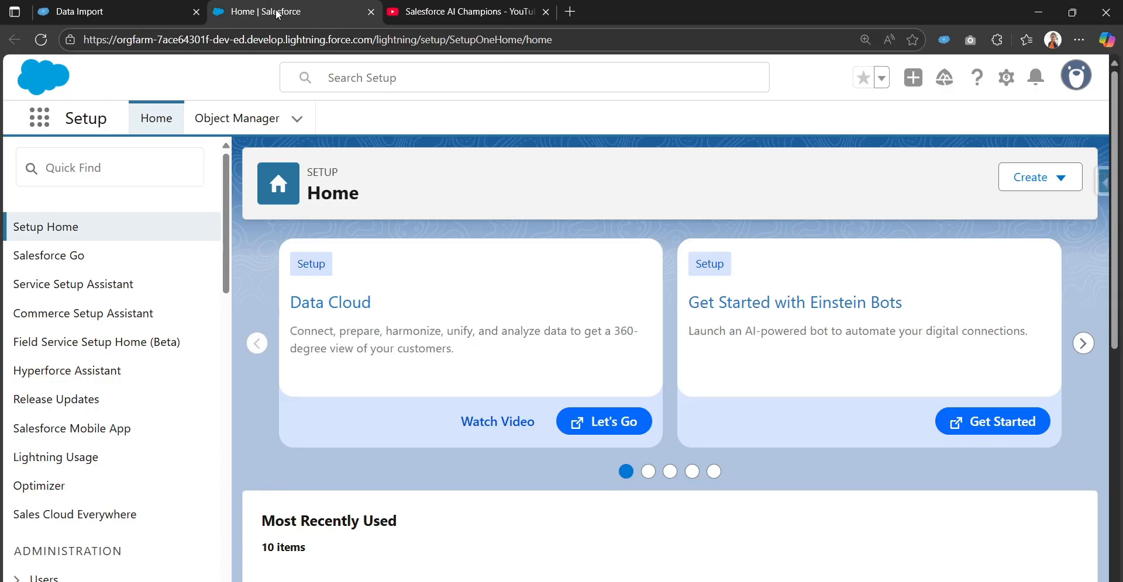
click(1101, 183)
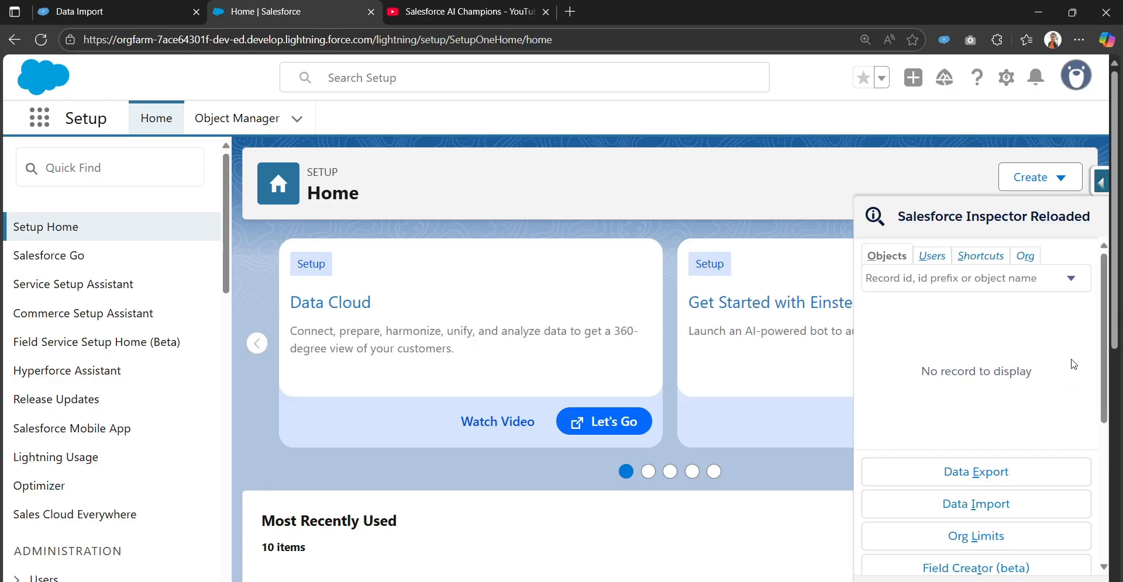
click(976, 473)
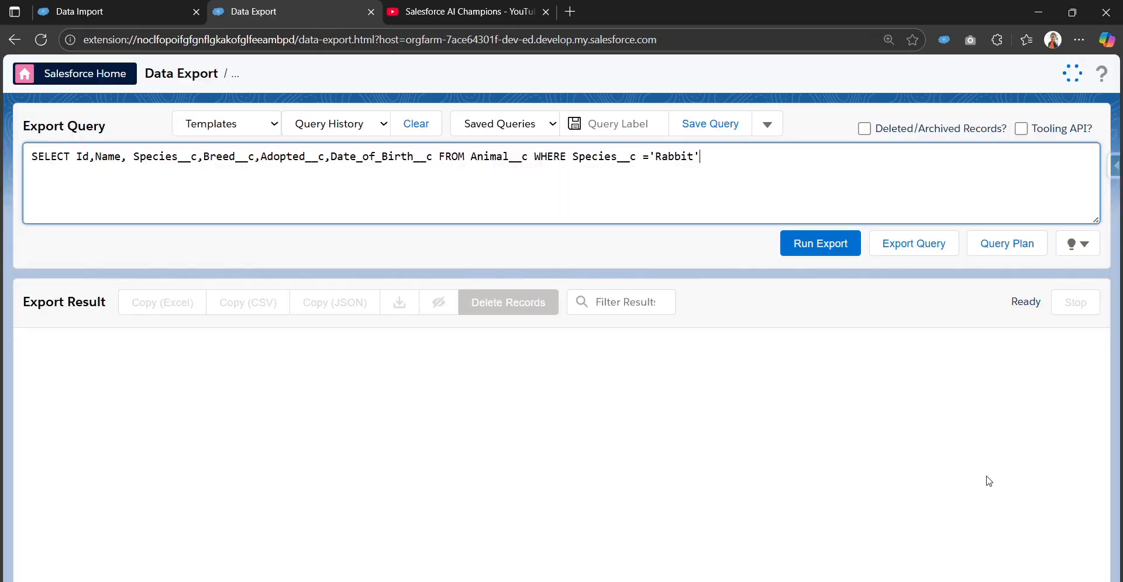
click(795, 244)
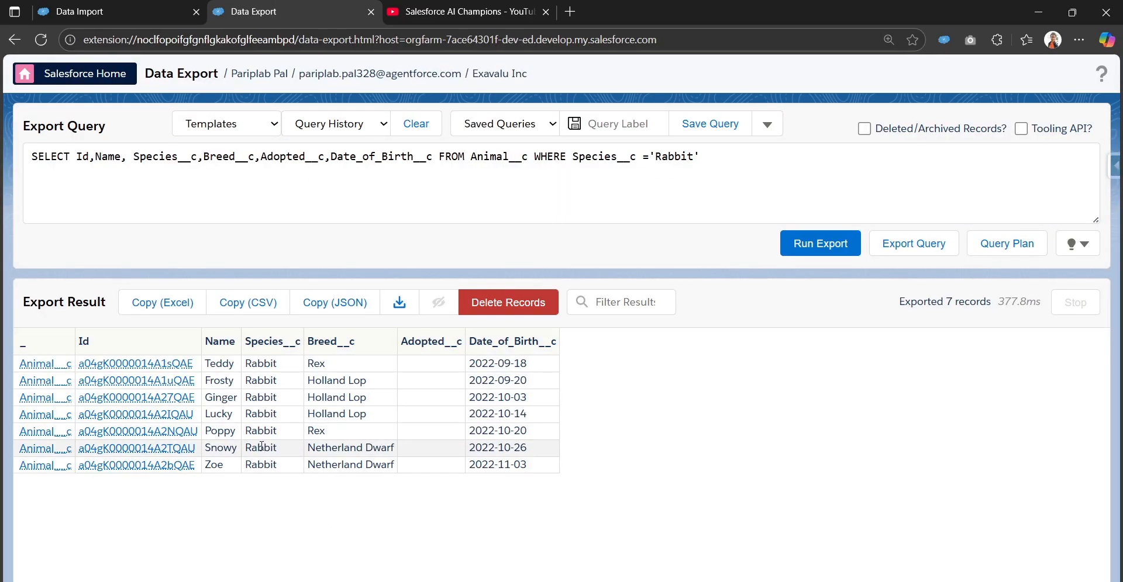
- Return to Data Import, run the delete on the queued Animal__c rabbit records and confirm it
click(88, 12)
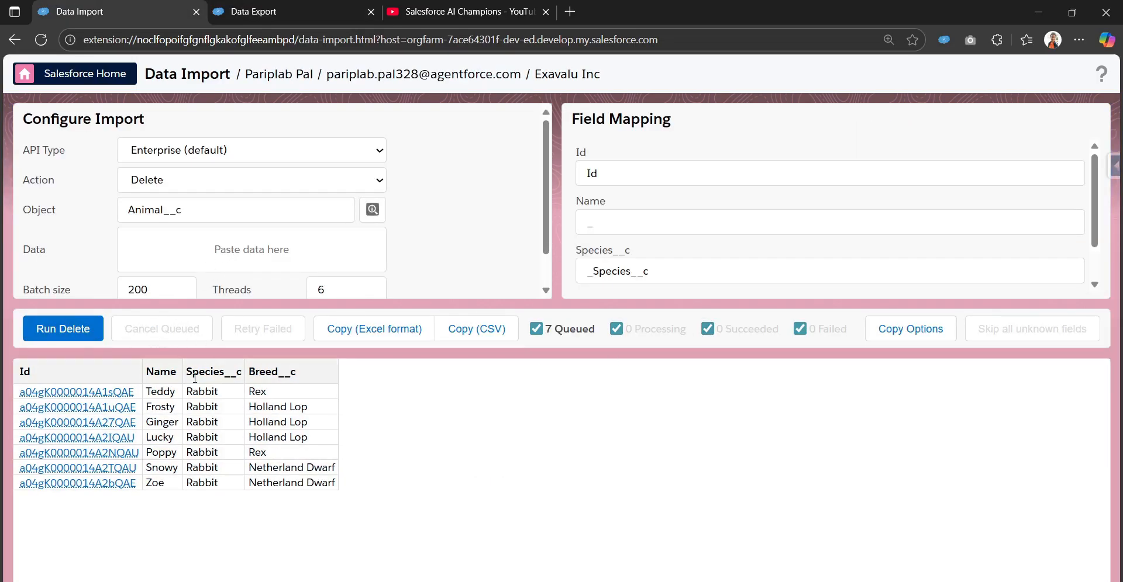
click(73, 334)
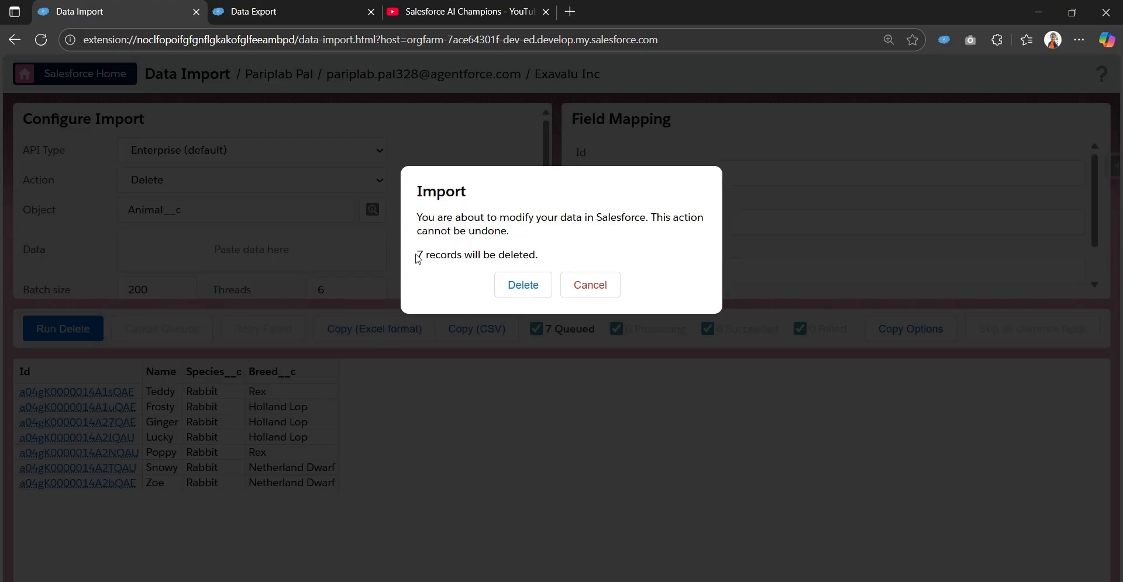
drag(417, 259, 552, 253)
click(551, 254)
click(514, 293)
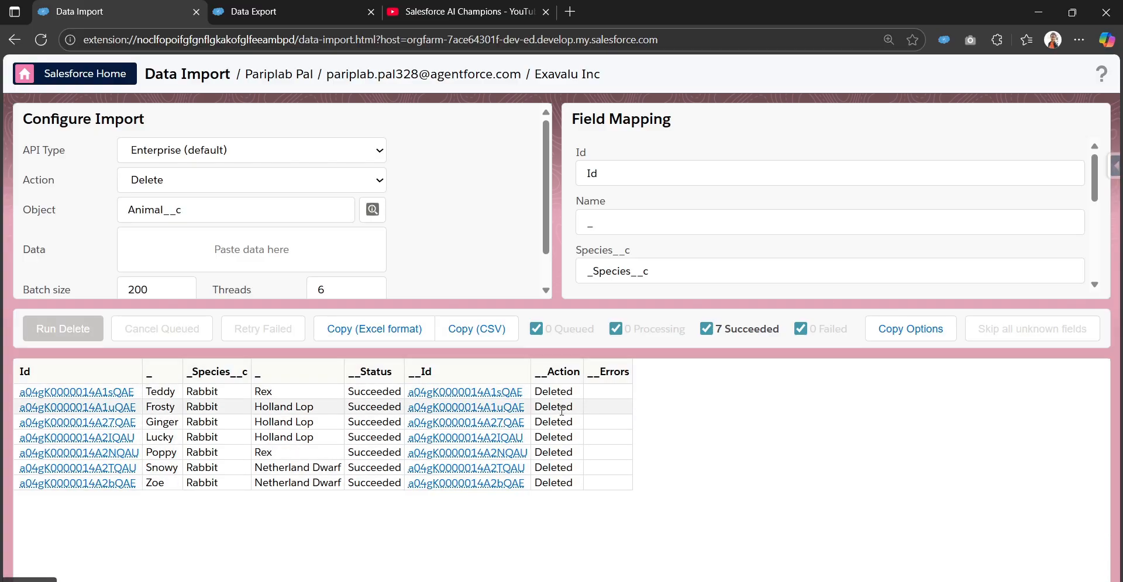
- Check the __Action column in the delete results for the rabbit records
drag(544, 372, 582, 372)
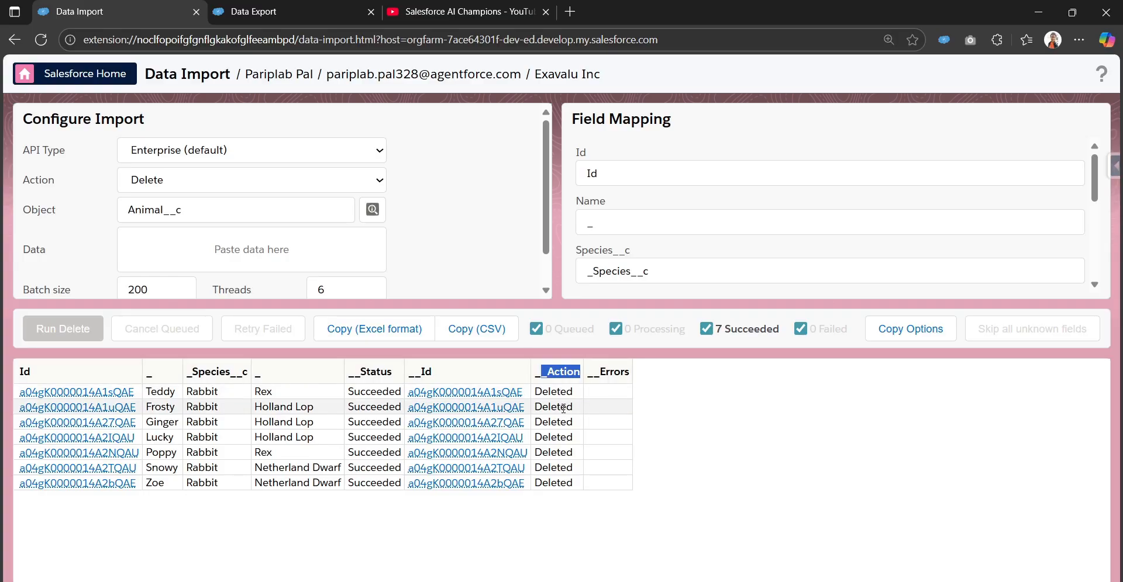
scroll(525, 253, down, 1)
scroll(524, 253, down, 1)
scroll(446, 261, up, 2)
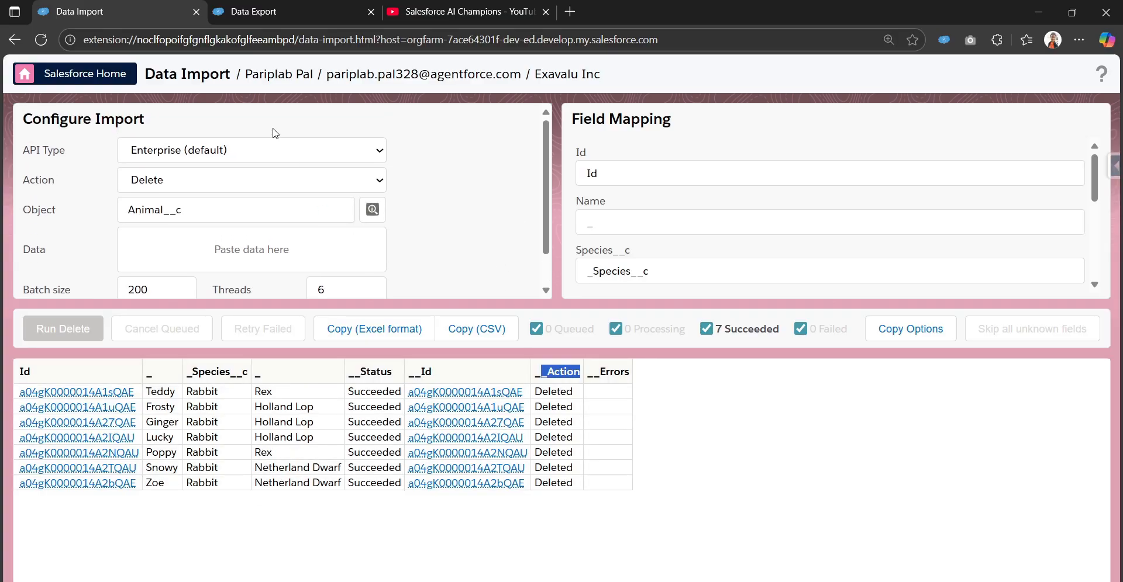
- Rerun the Animal__c rabbit query in Data Export and check its export status
click(267, 12)
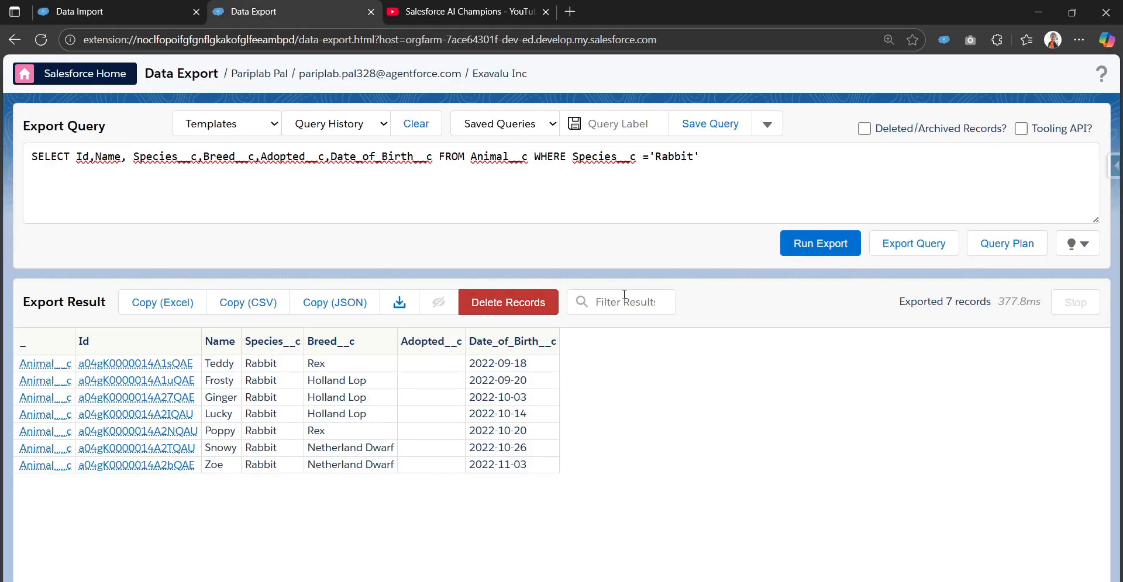
click(810, 255)
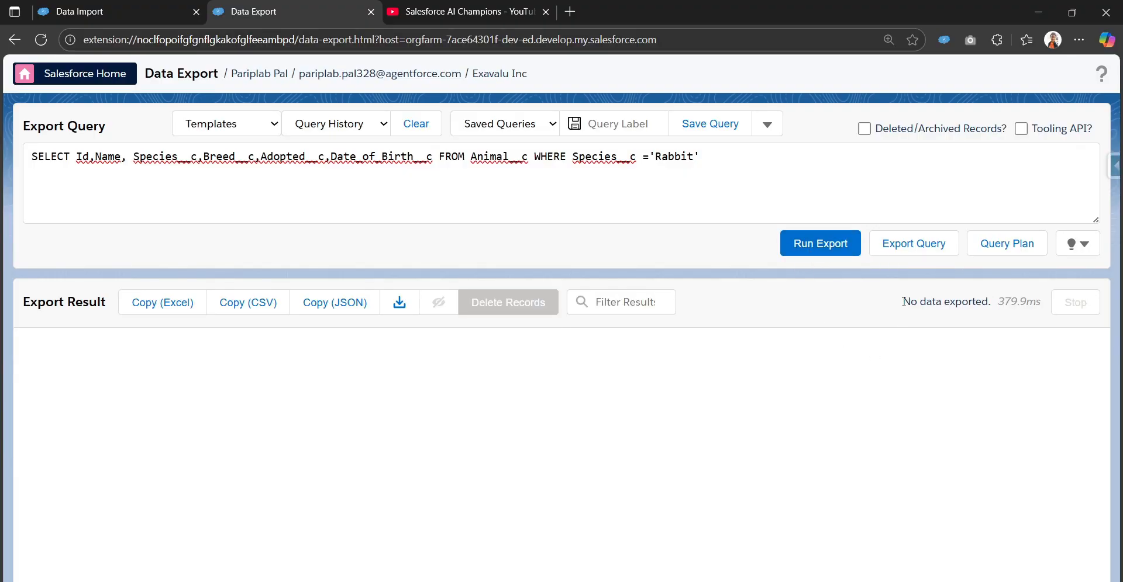
drag(902, 302, 987, 299)
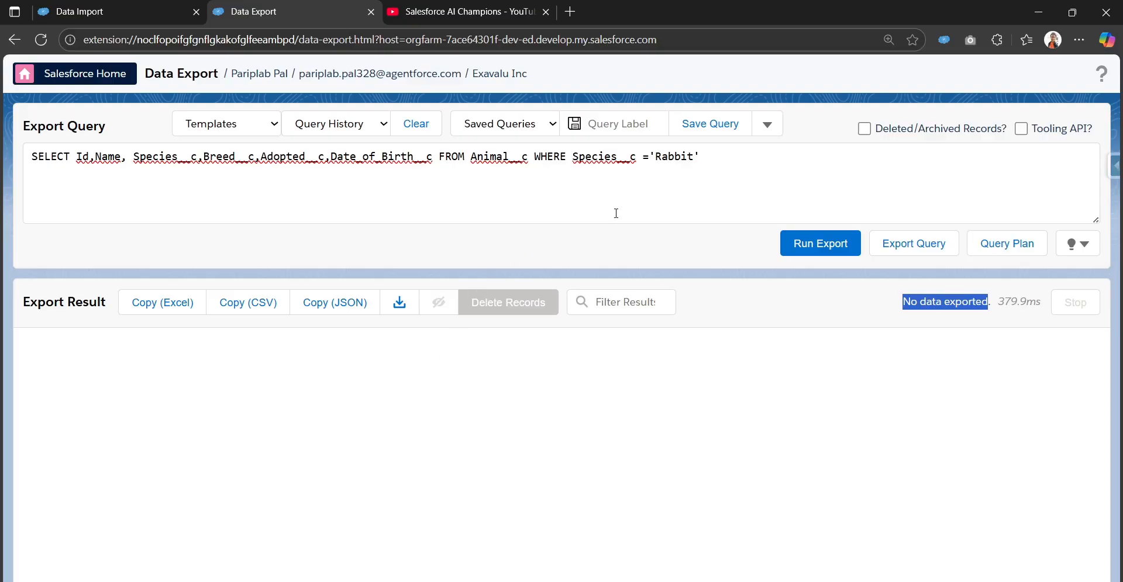
- Compare the Data Import delete results with the Species__c condition of the Data Export query
click(124, 11)
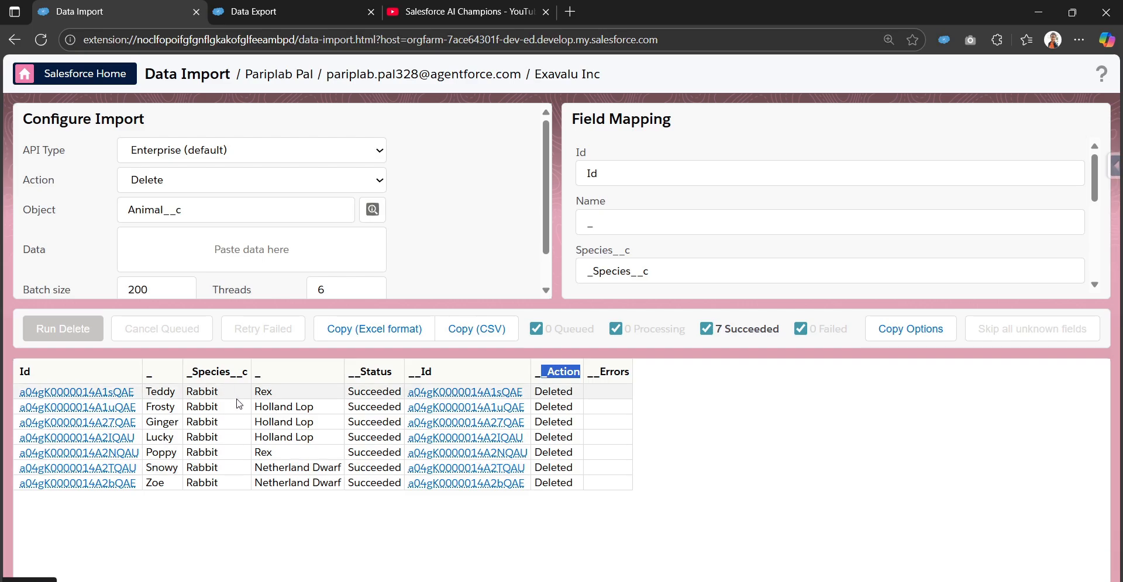
click(278, 7)
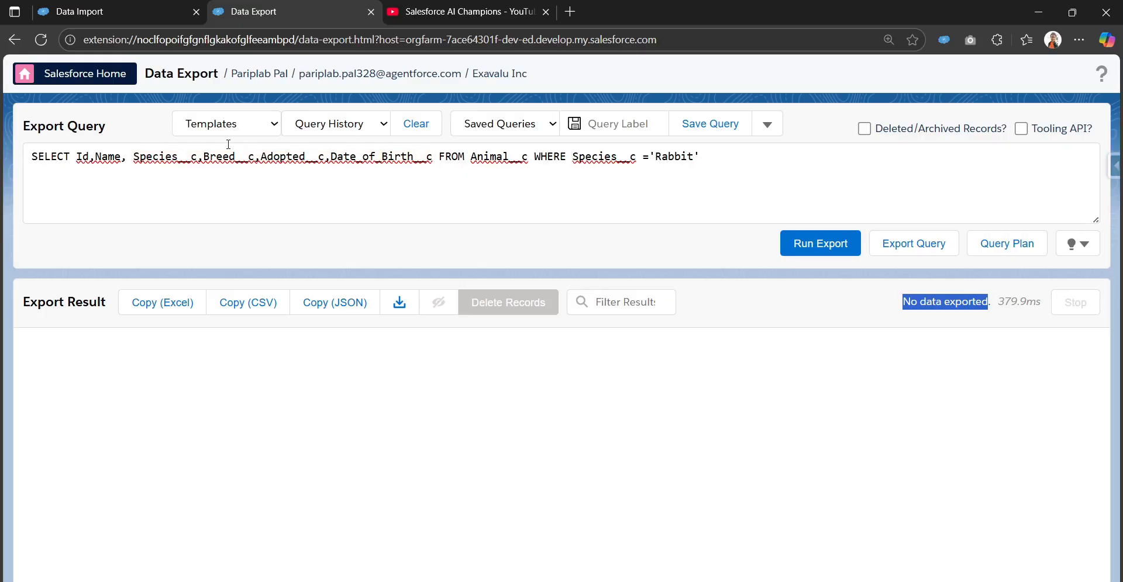
click(601, 158)
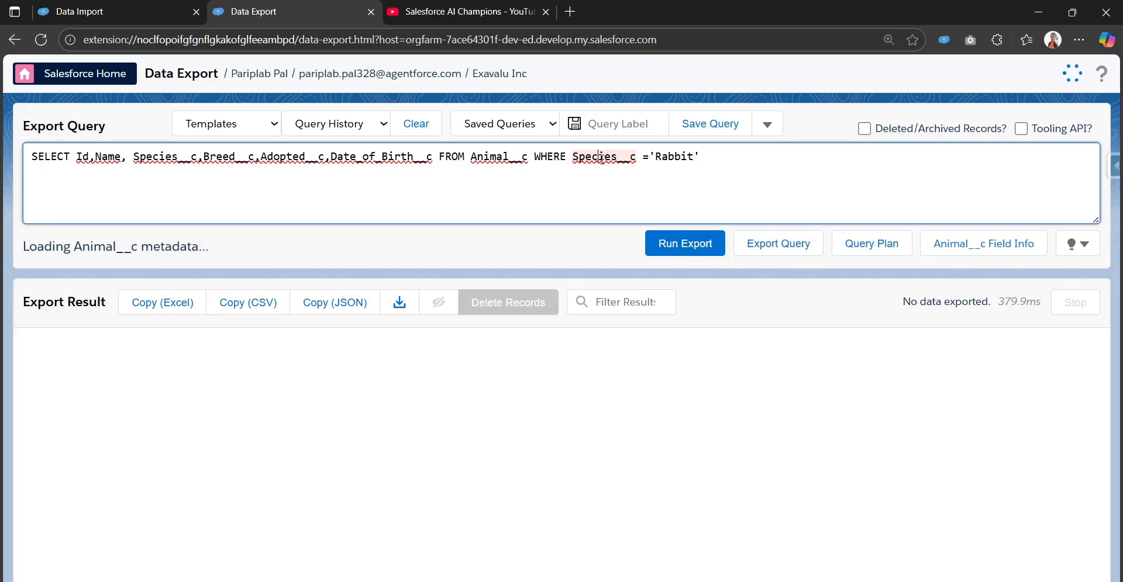
click(711, 152)
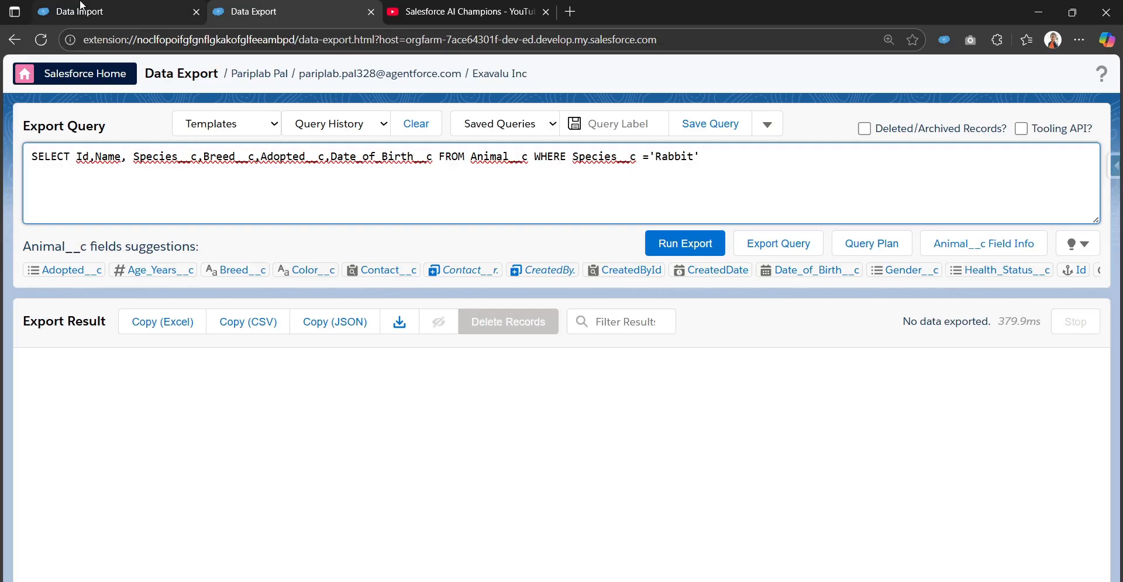
- Go back from the Data Import page to the earlier Data Export page in the same tab
click(82, 7)
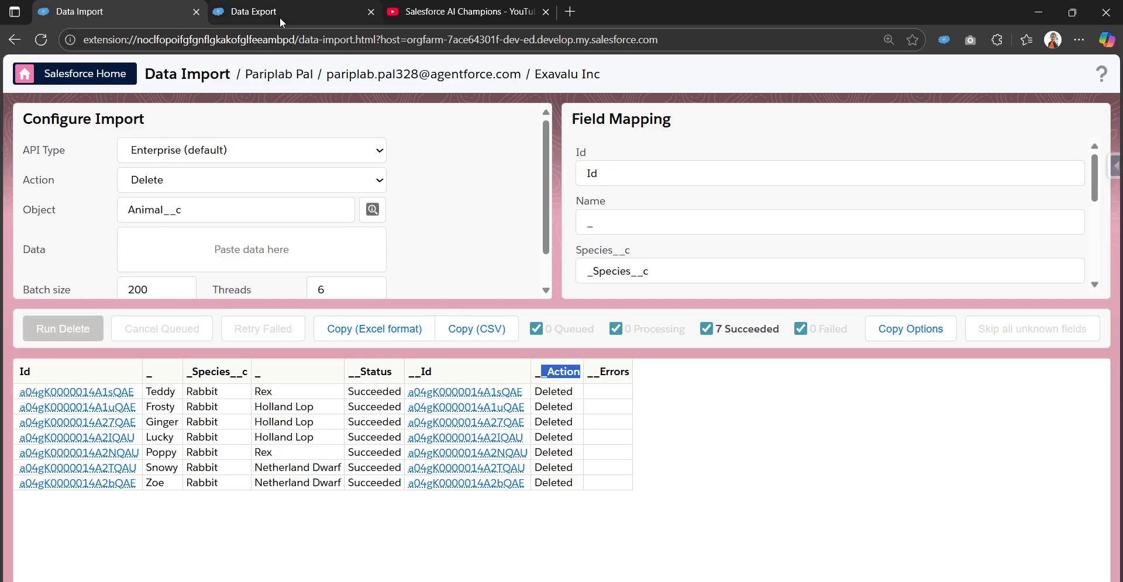
click(14, 39)
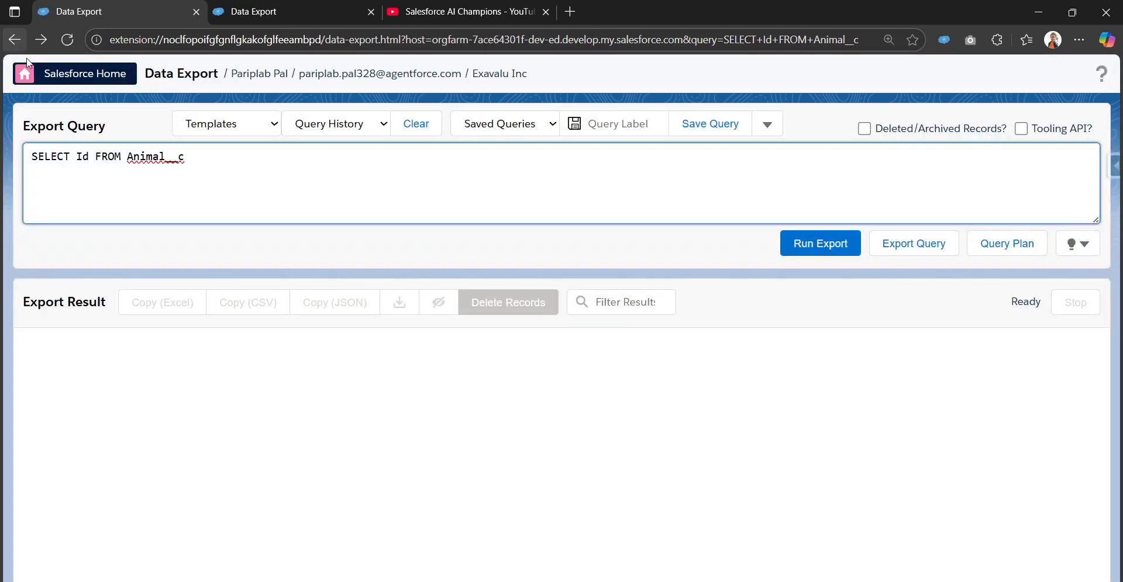